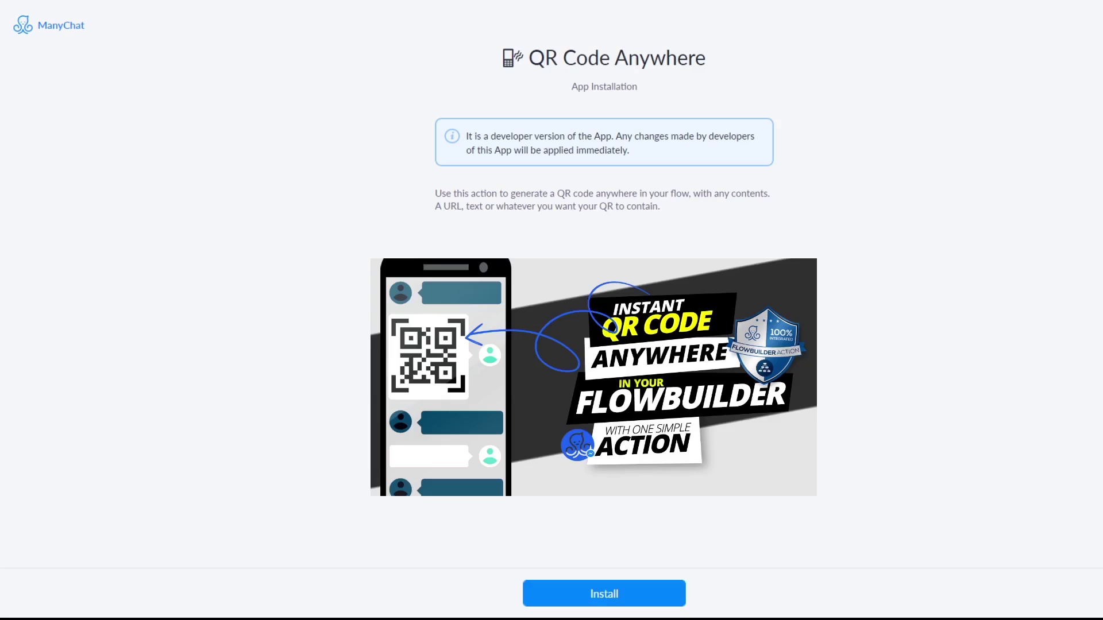
Step: Highlight the QR Code Anywhere title on its installation page, then clear the selection
{"action": "triple_click", "coordinate": [573, 58]}
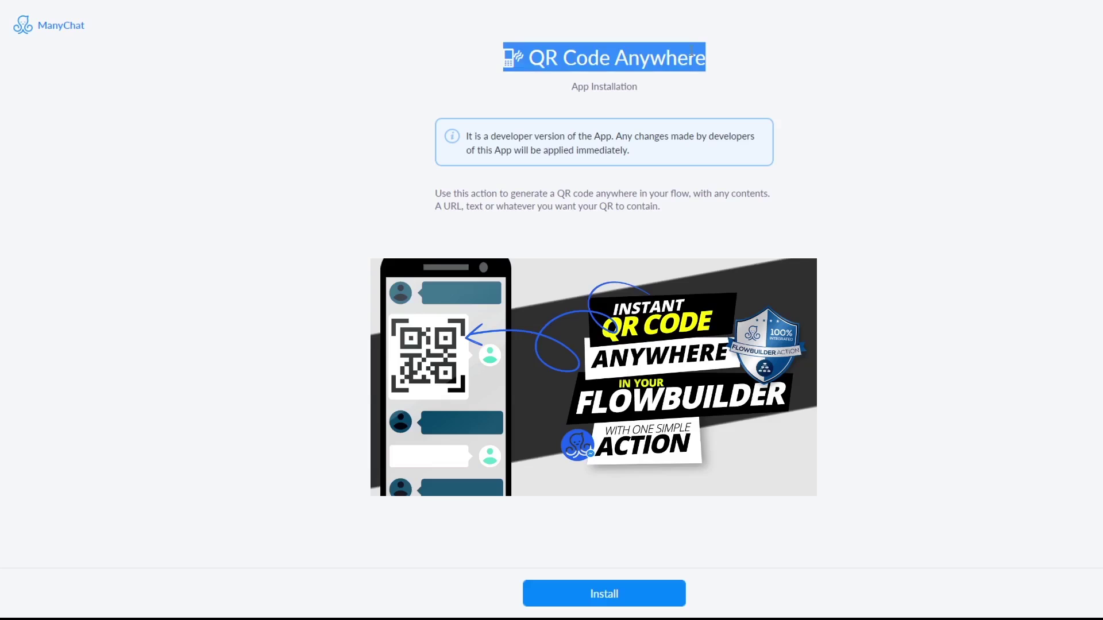
{"action": "left_click", "coordinate": [715, 49]}
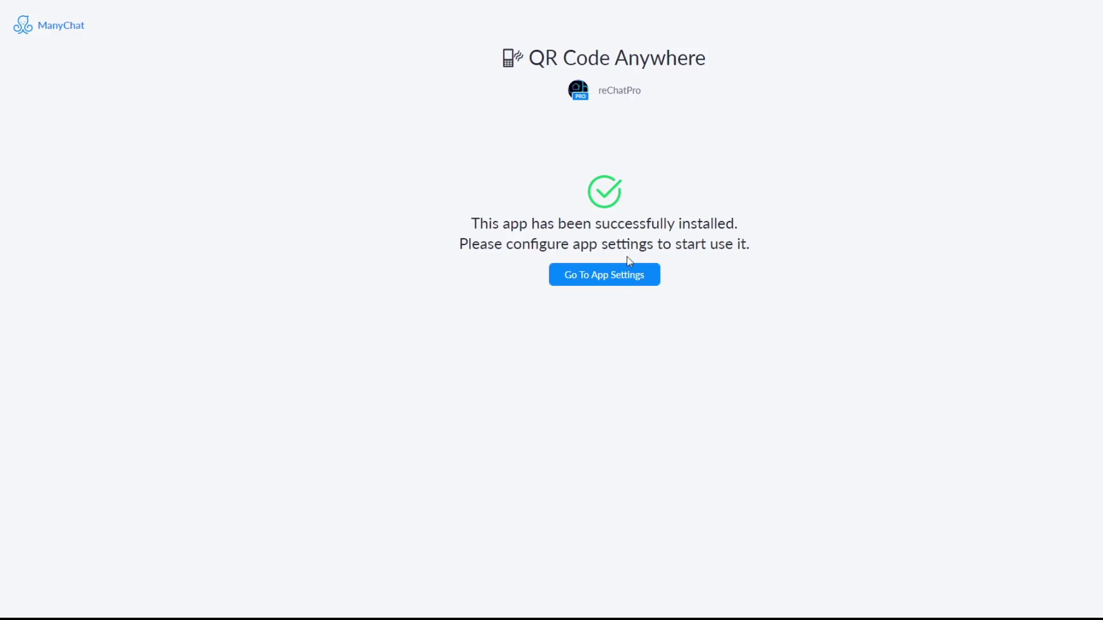
Step: Enter the free 50-run trial code as the QR Code Anywhere license key and save
{"action": "left_click", "coordinate": [598, 281]}
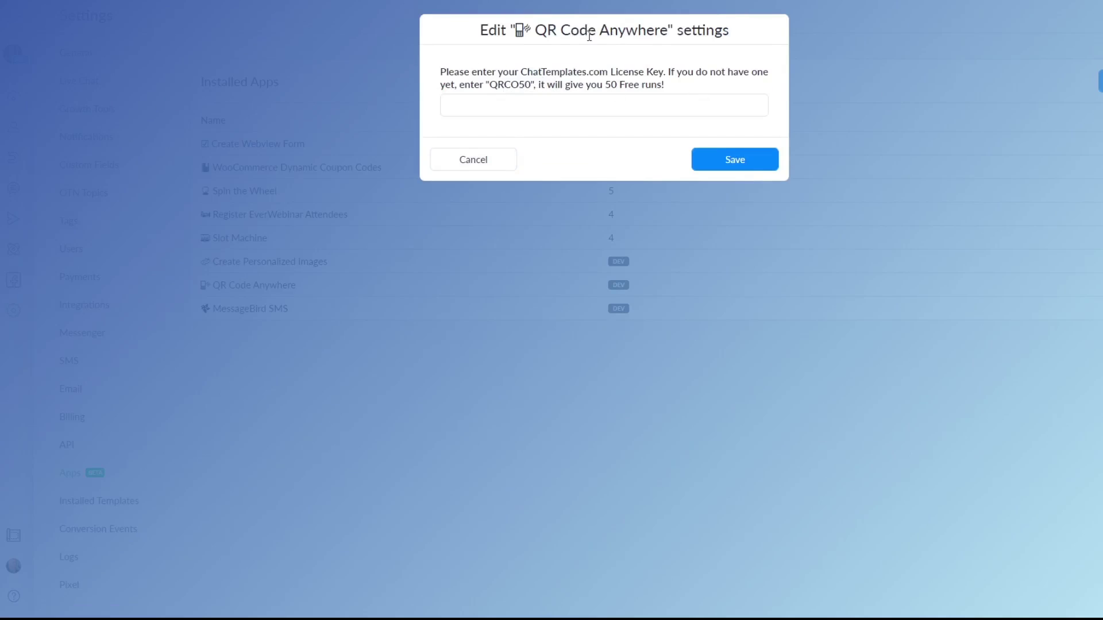
{"action": "double_click", "coordinate": [517, 88]}
{"action": "left_click_drag", "start_coordinate": [518, 87], "coordinate": [508, 104]}
{"action": "left_click", "coordinate": [498, 102]}
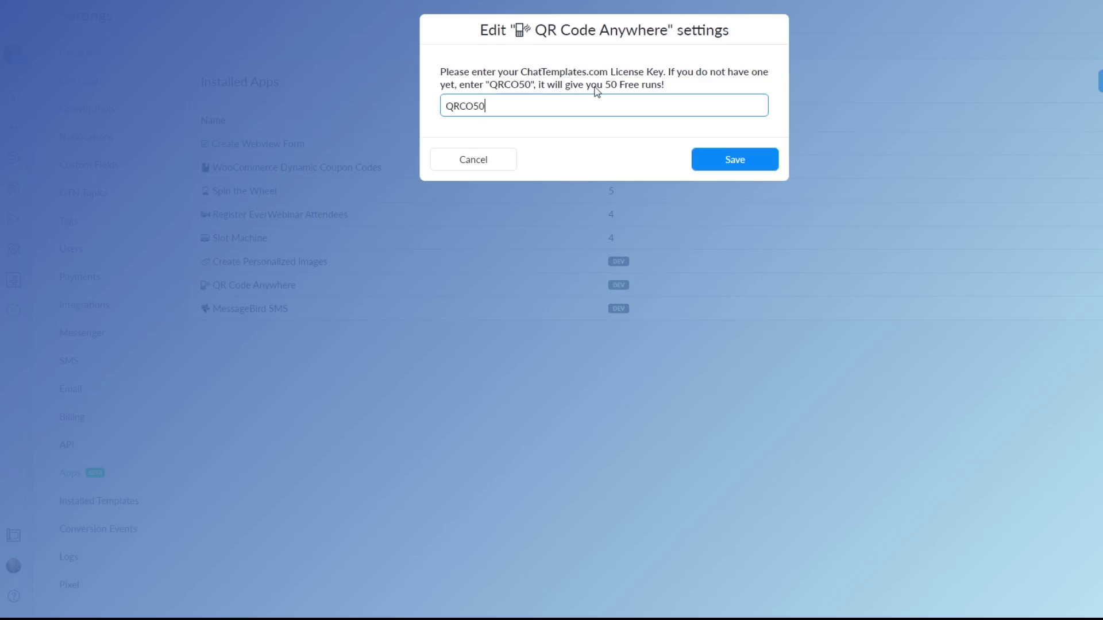
{"action": "left_click", "coordinate": [731, 164]}
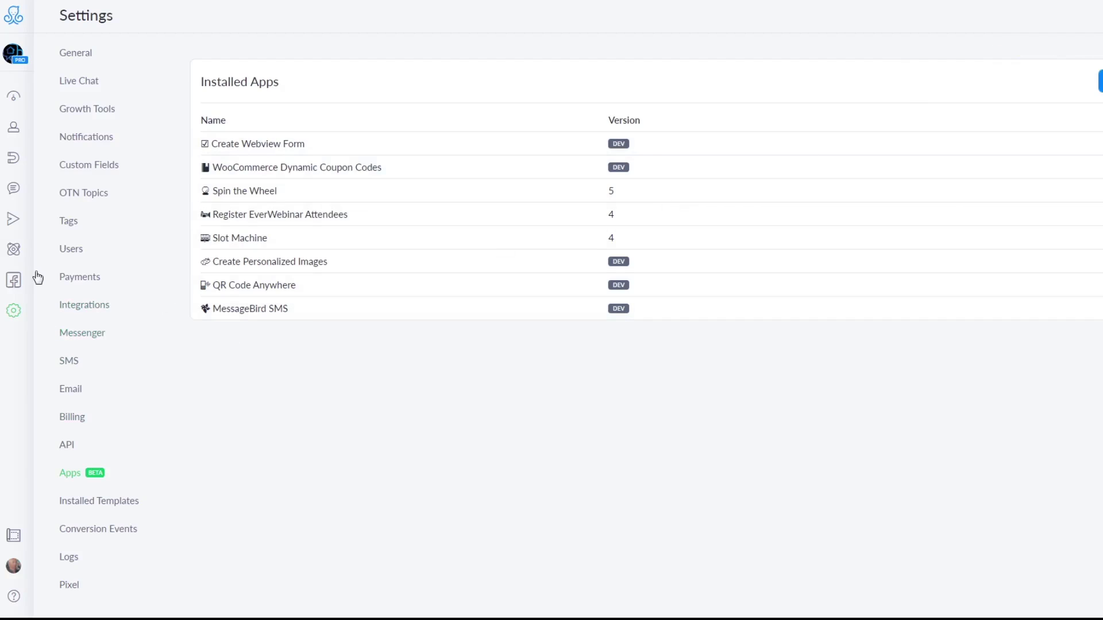
Step: Go to Flows, enter the ManyChat App Store folder and open QR Code Generator
{"action": "left_click", "coordinate": [14, 251]}
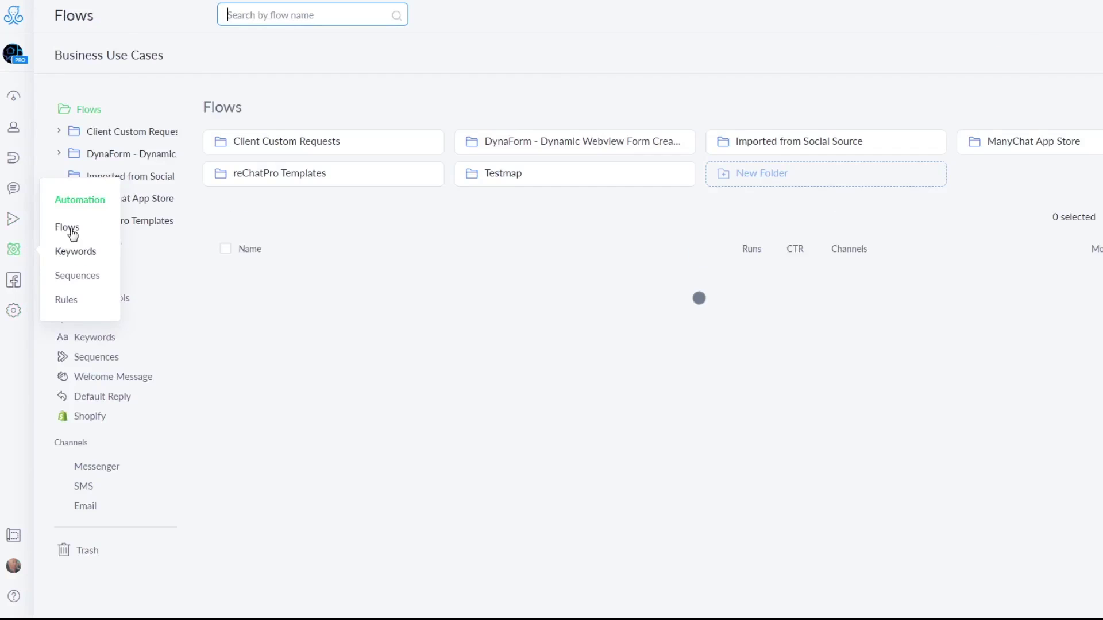
{"action": "left_click", "coordinate": [1026, 150]}
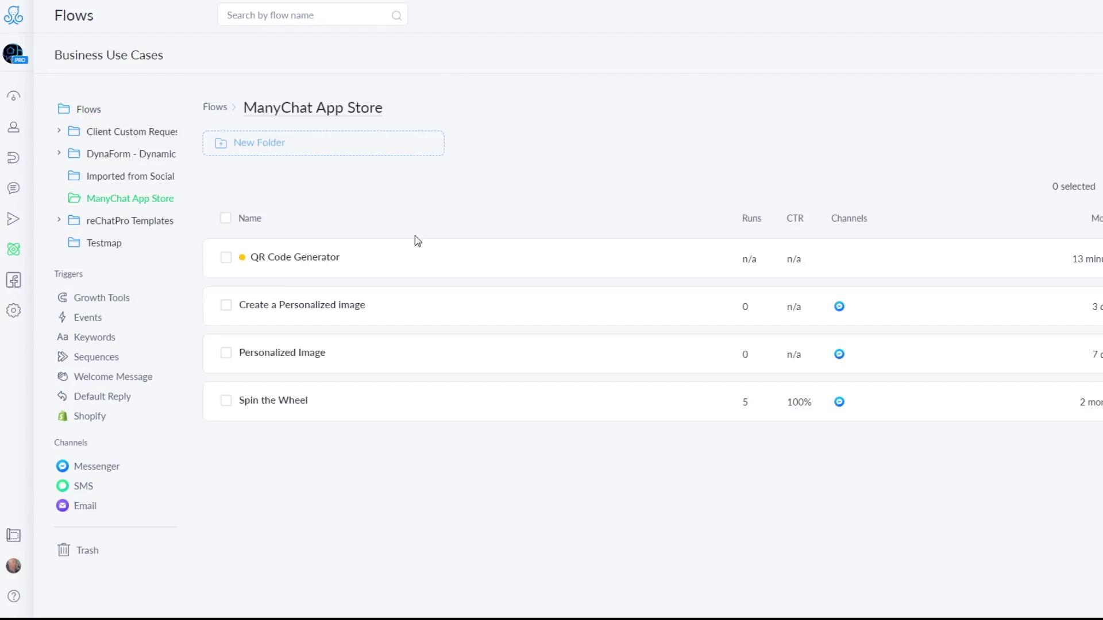
{"action": "left_click", "coordinate": [321, 264]}
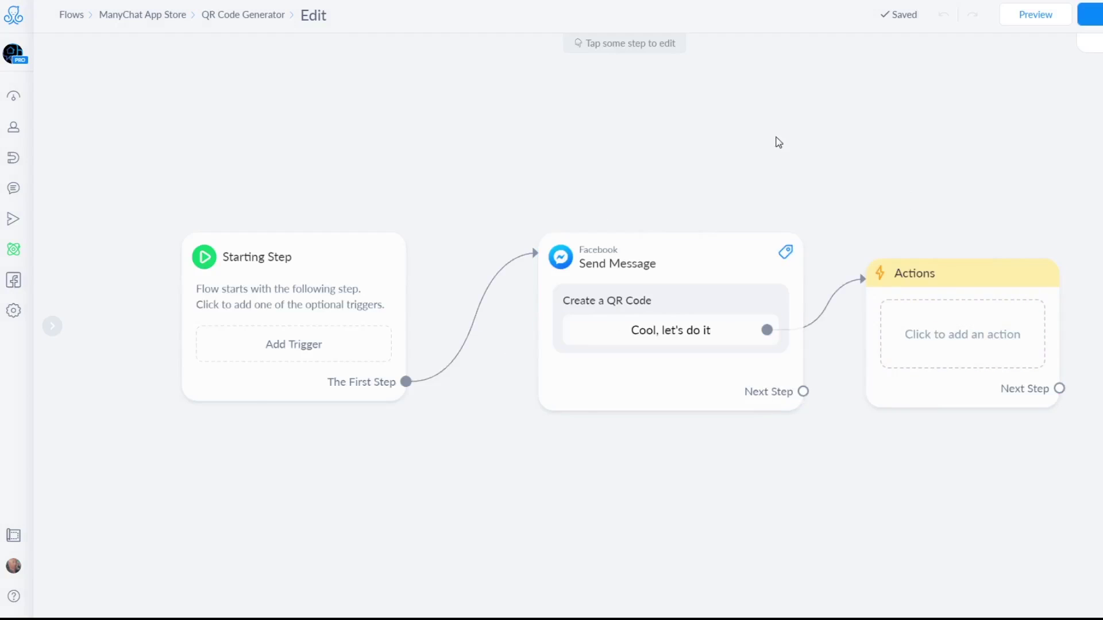
Step: Frame the flow, then add a QR Code Anywhere action to the Actions step
{"action": "scroll", "coordinate": [776, 140], "scroll_direction": "down", "scroll_amount": 3}
{"action": "scroll", "coordinate": [588, 170], "scroll_direction": "up", "scroll_amount": 2}
{"action": "left_click_drag", "start_coordinate": [724, 170], "coordinate": [611, 205]}
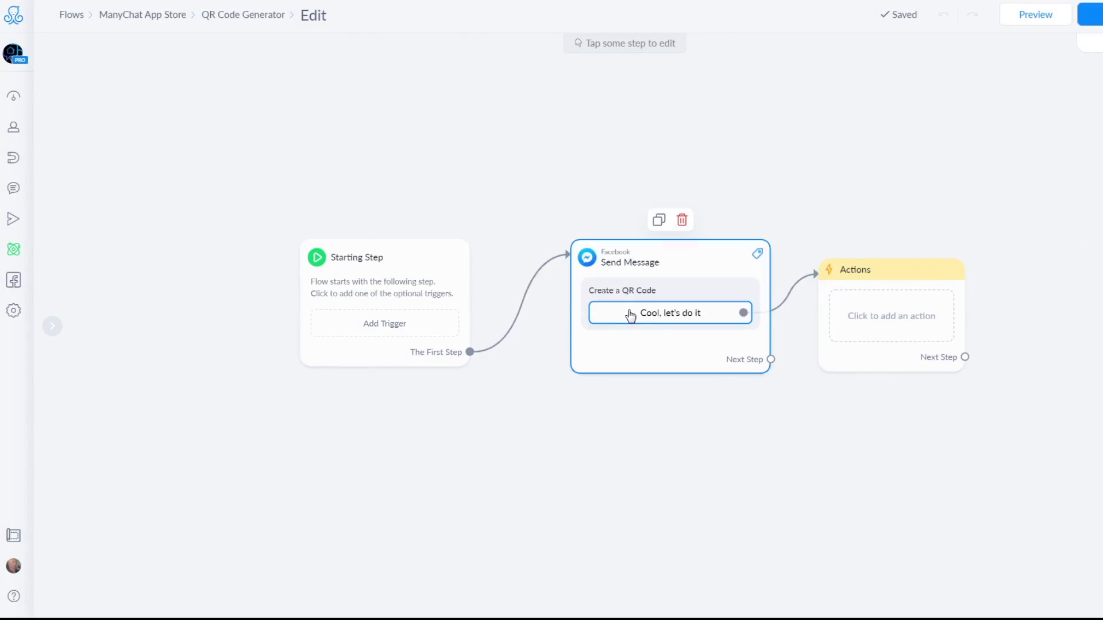
{"action": "scroll", "coordinate": [638, 299], "scroll_direction": "up", "scroll_amount": 2}
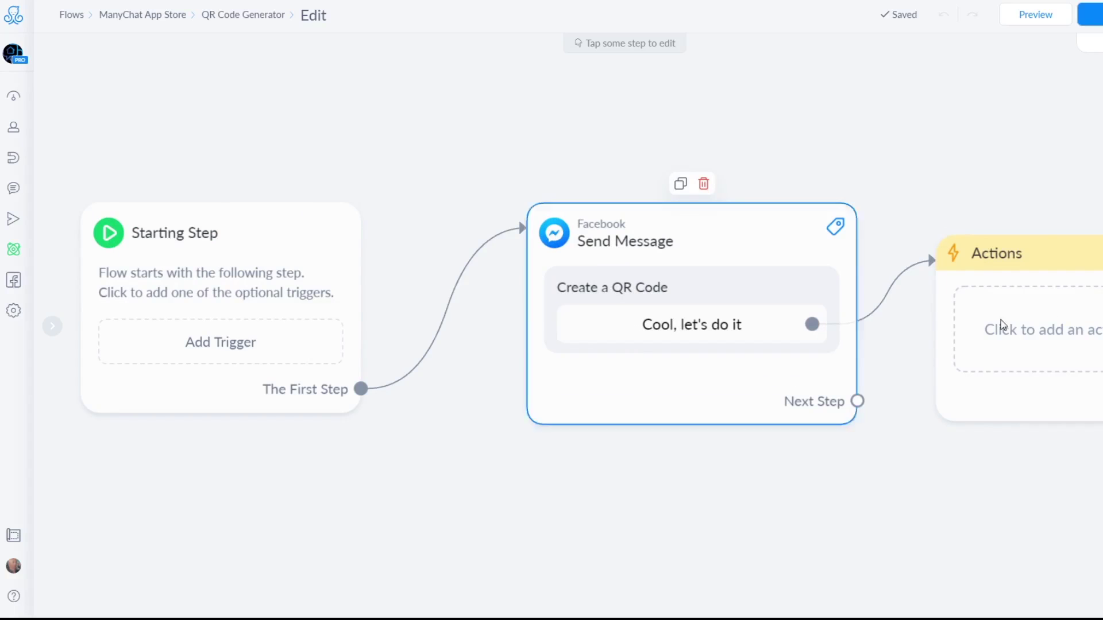
{"action": "left_click", "coordinate": [1029, 326]}
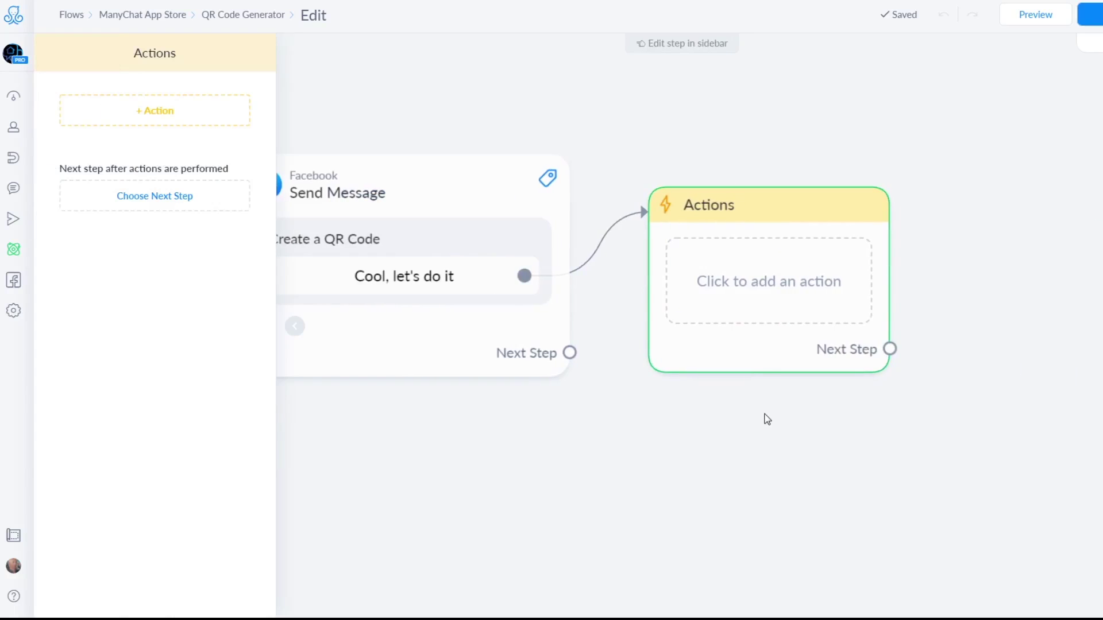
{"action": "left_click", "coordinate": [162, 123]}
{"action": "scroll", "coordinate": [167, 197], "scroll_direction": "down", "scroll_amount": 10}
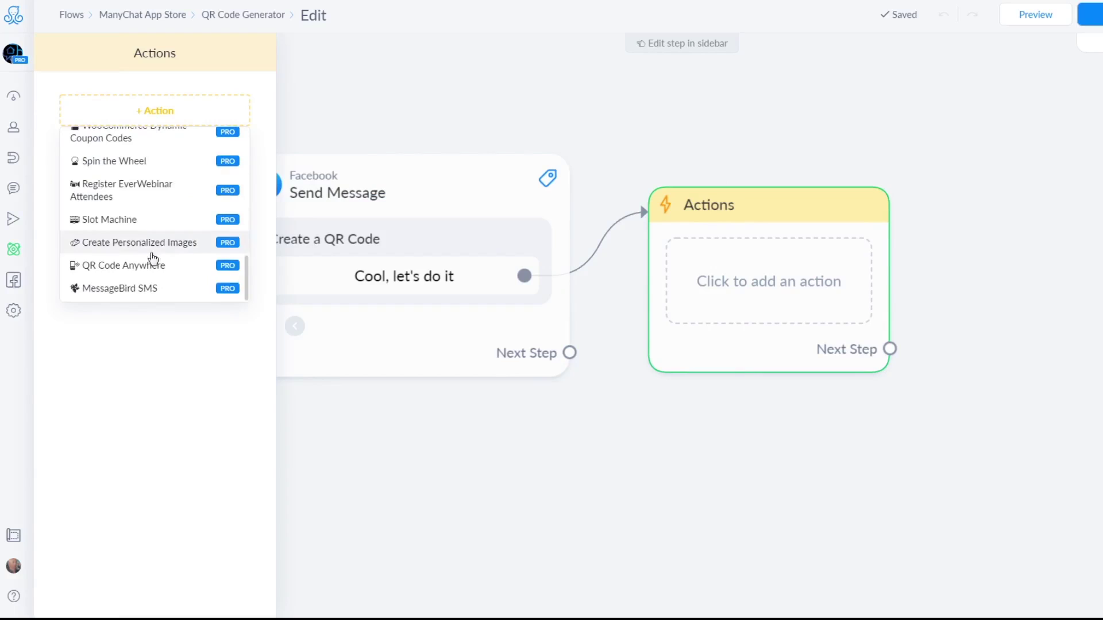
{"action": "left_click", "coordinate": [114, 271]}
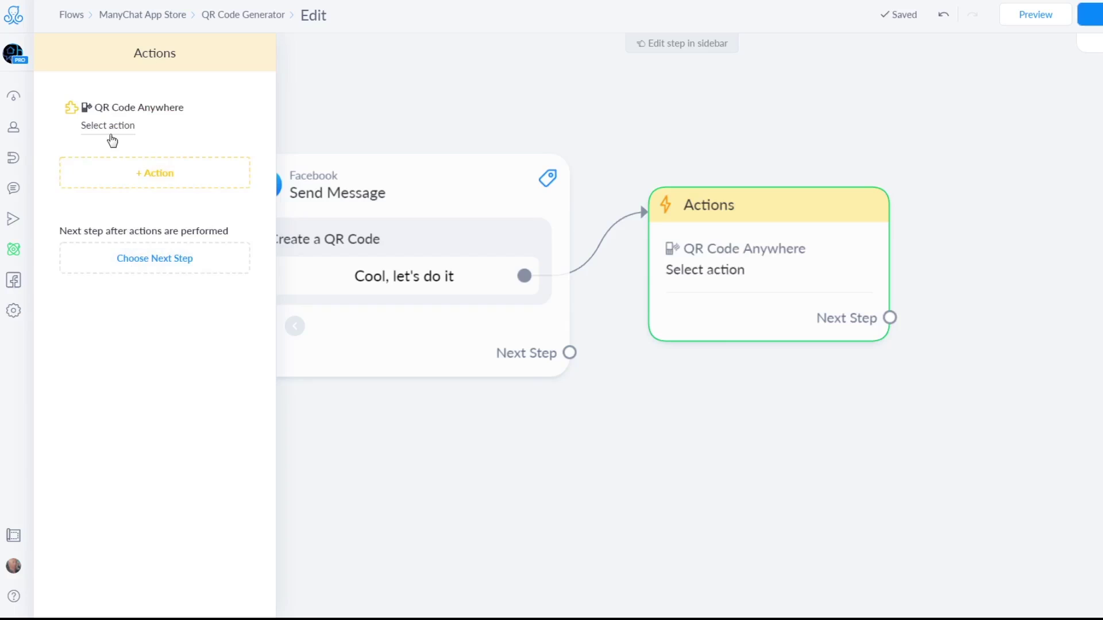
{"action": "mouse_move", "coordinate": [111, 137]}
{"action": "left_click", "coordinate": [115, 132]}
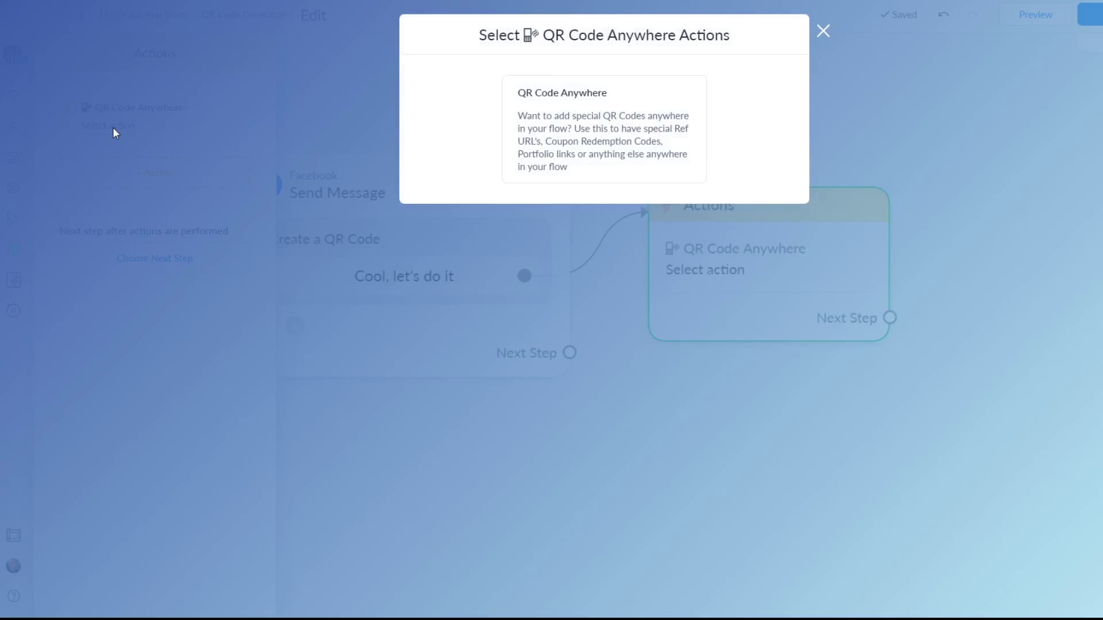
{"action": "left_click", "coordinate": [535, 129]}
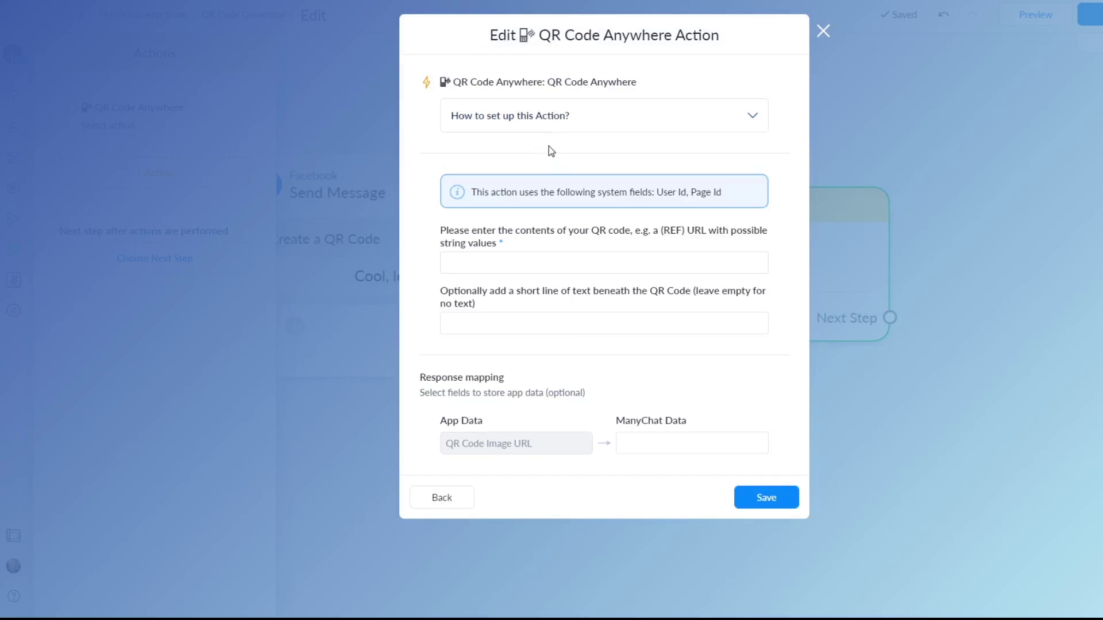
{"action": "left_click", "coordinate": [521, 118]}
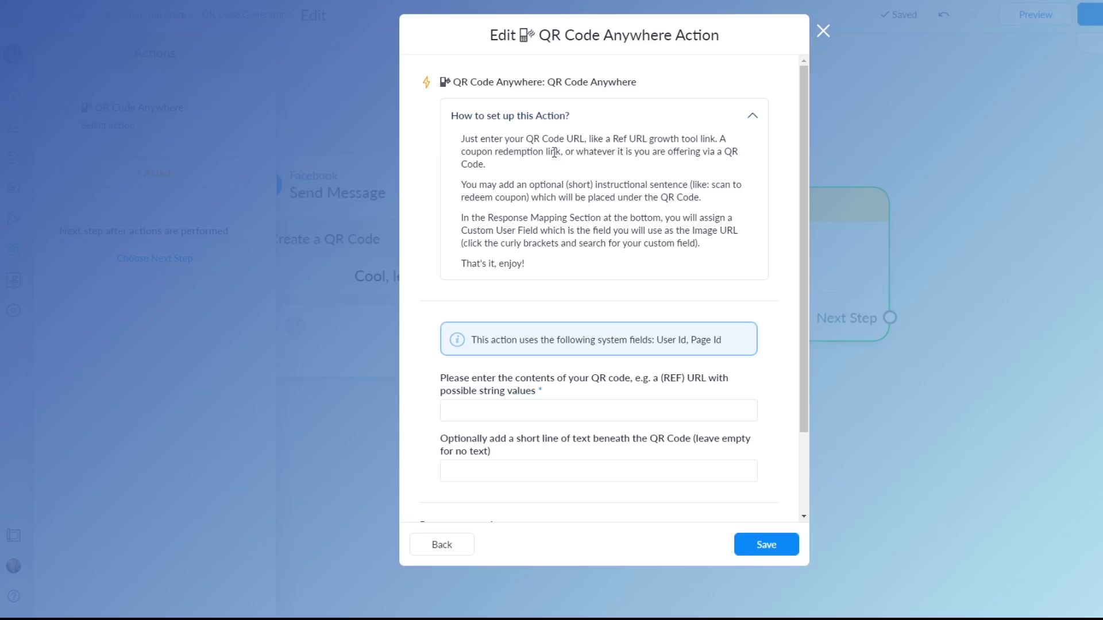
{"action": "left_click", "coordinate": [519, 116]}
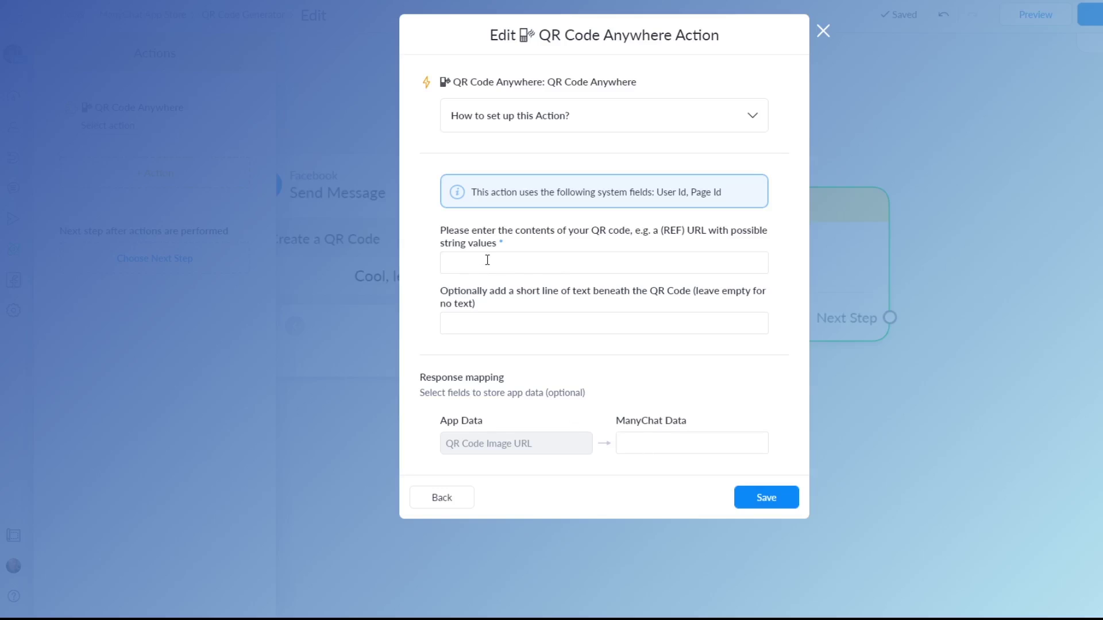
{"action": "left_click", "coordinate": [487, 260]}
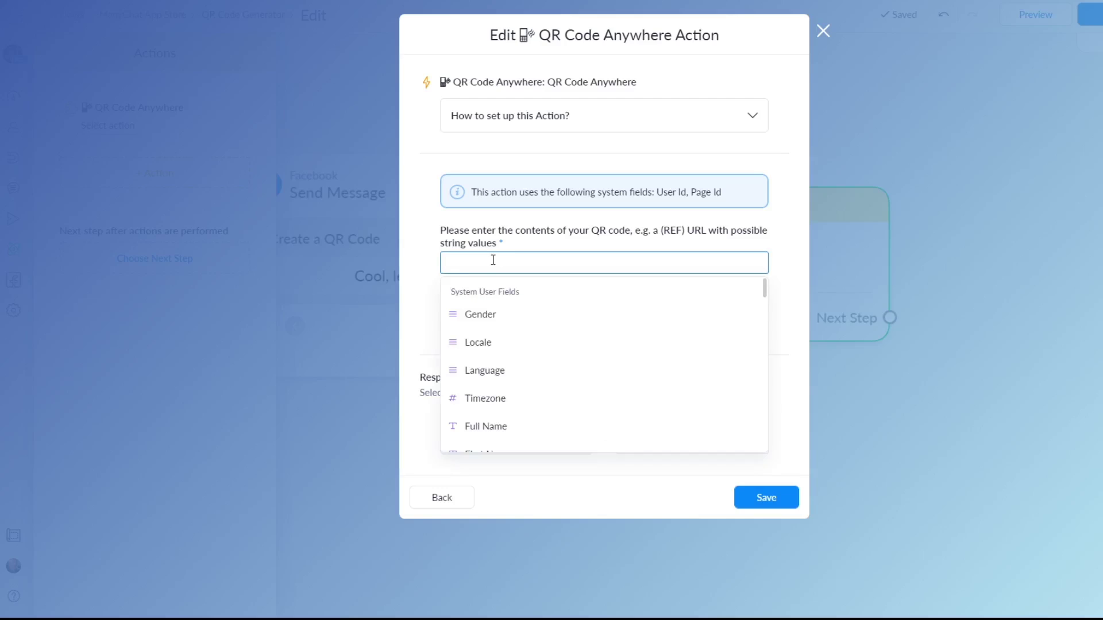
{"action": "left_click", "coordinate": [514, 236]}
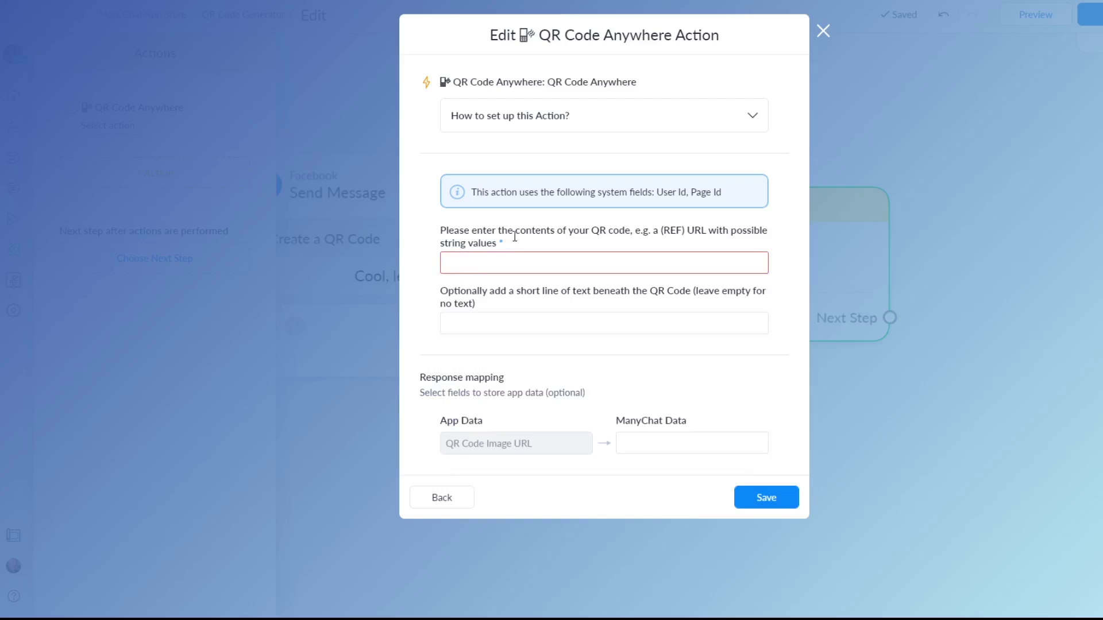
{"action": "left_click", "coordinate": [528, 264]}
{"action": "type", "text": "http"}
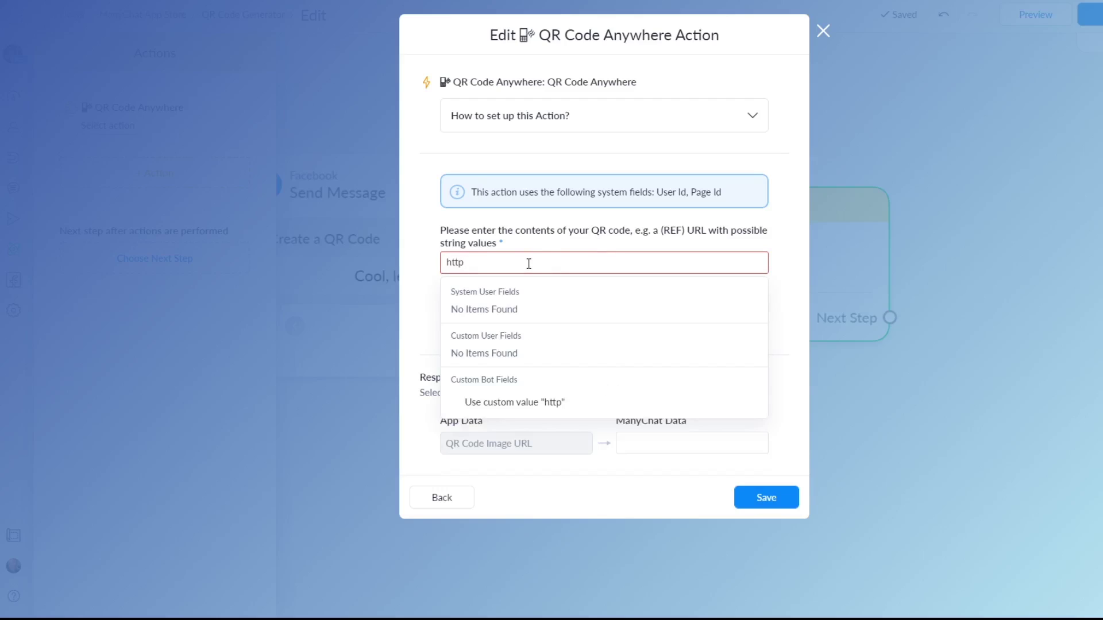
{"action": "type", "text": "s://google.co"}
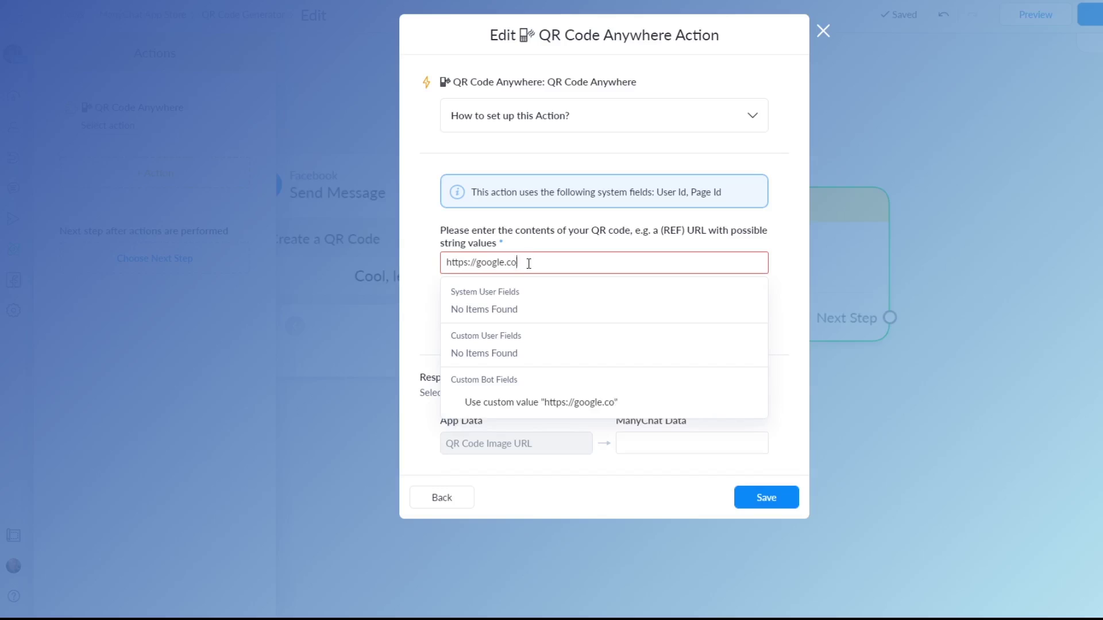
{"action": "type", "text": "m"}
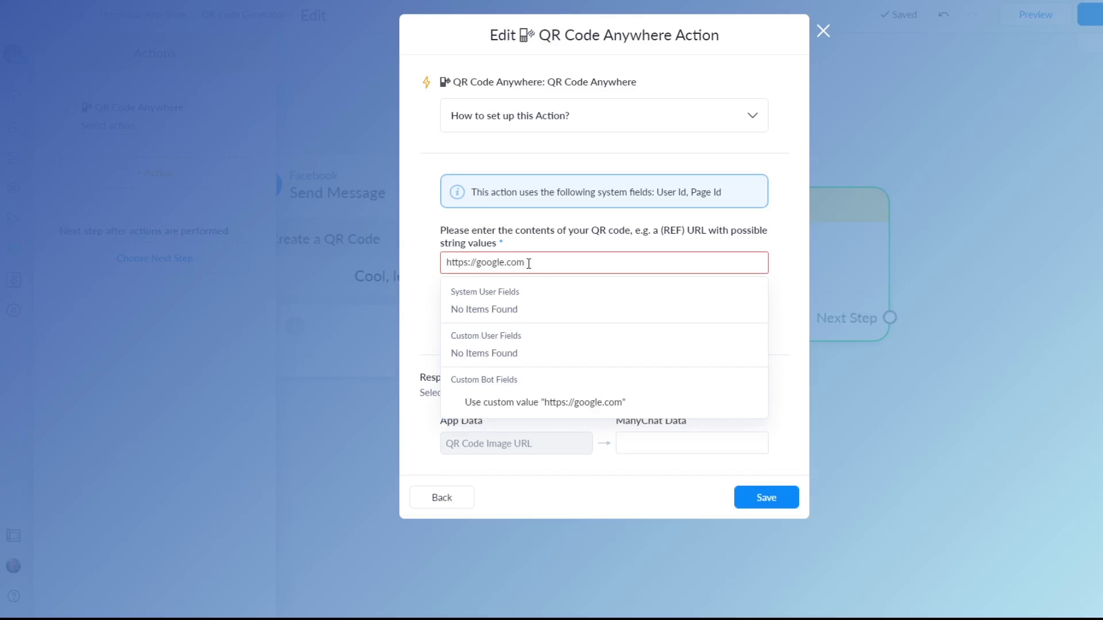
{"action": "left_click", "coordinate": [540, 402]}
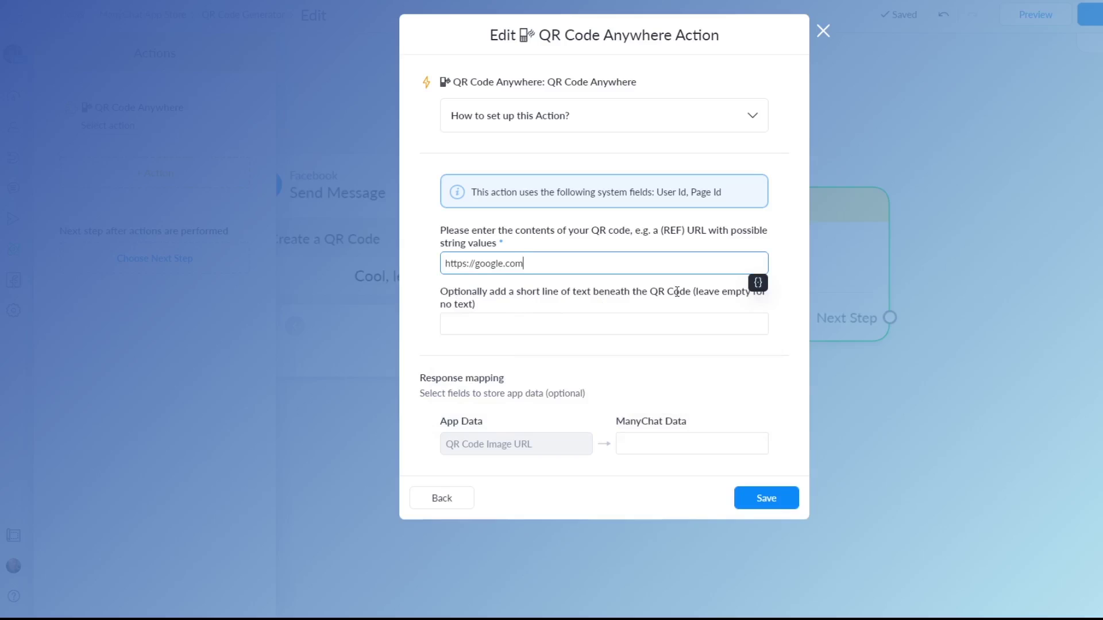
Step: Set the caption beneath the QR code to 'Short intro text'
{"action": "left_click", "coordinate": [564, 321]}
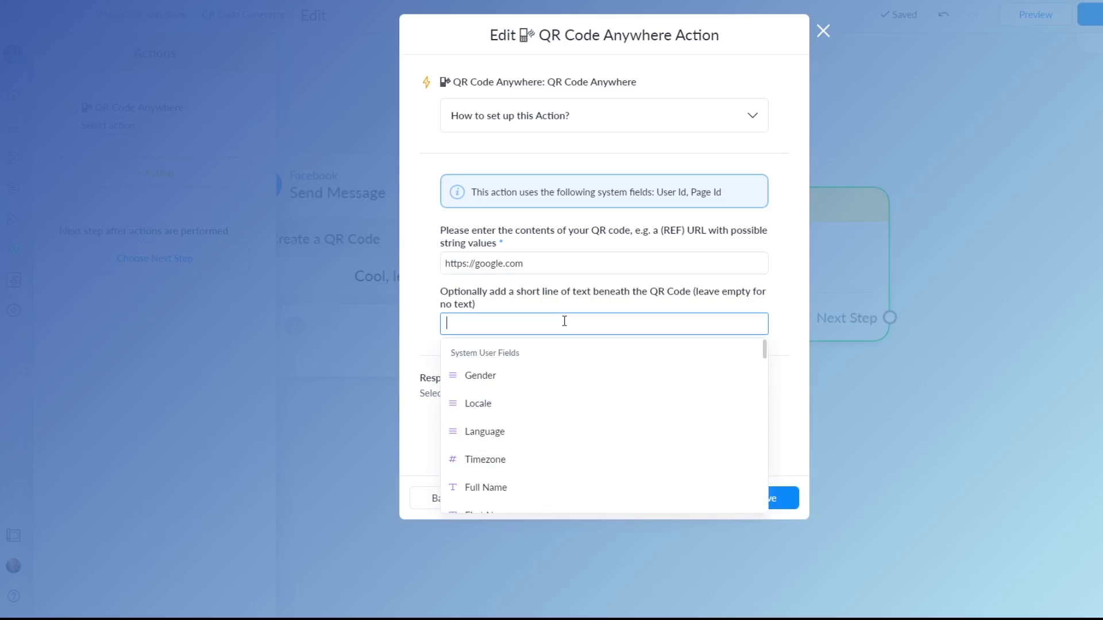
{"action": "type", "text": "Short in"}
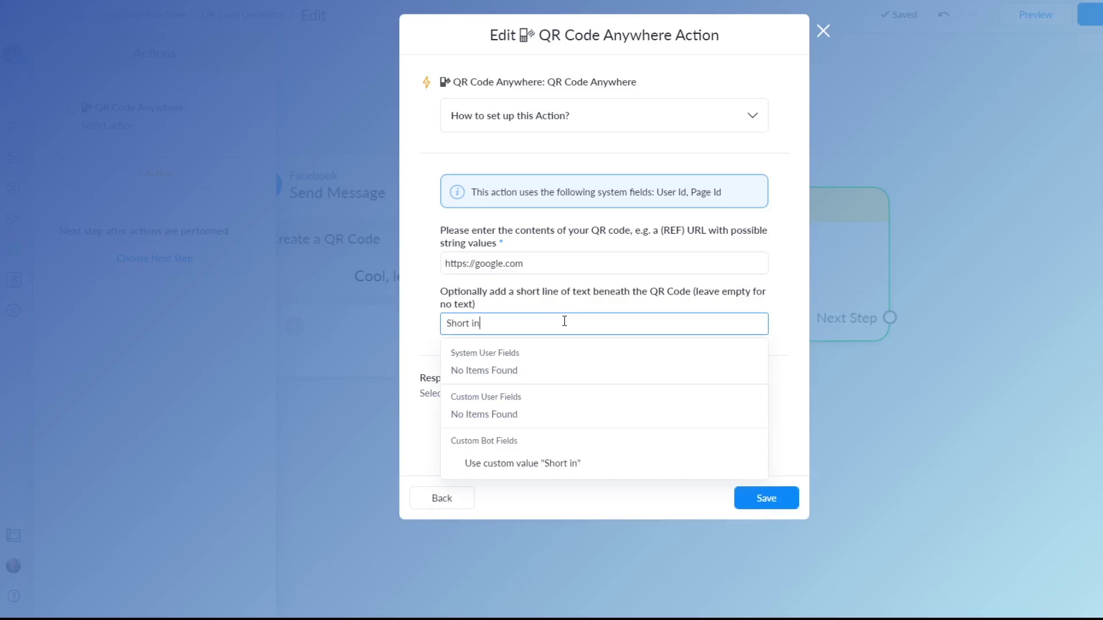
{"action": "type", "text": "tr text"}
{"action": "key", "text": "Left"}
{"action": "key", "text": "Left"}
{"action": "key", "text": "Left"}
{"action": "key", "text": "Left"}
{"action": "key", "text": "Left"}
{"action": "left_click", "coordinate": [552, 463]}
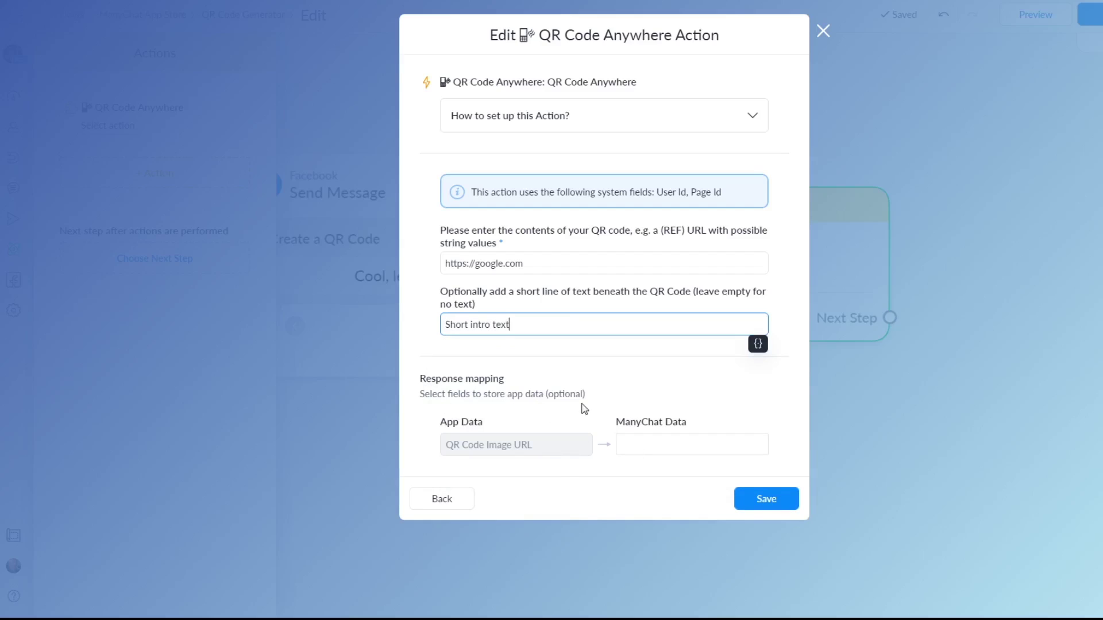
Step: Store the QR Code Image URL in TestField and save the action
{"action": "left_click", "coordinate": [654, 446]}
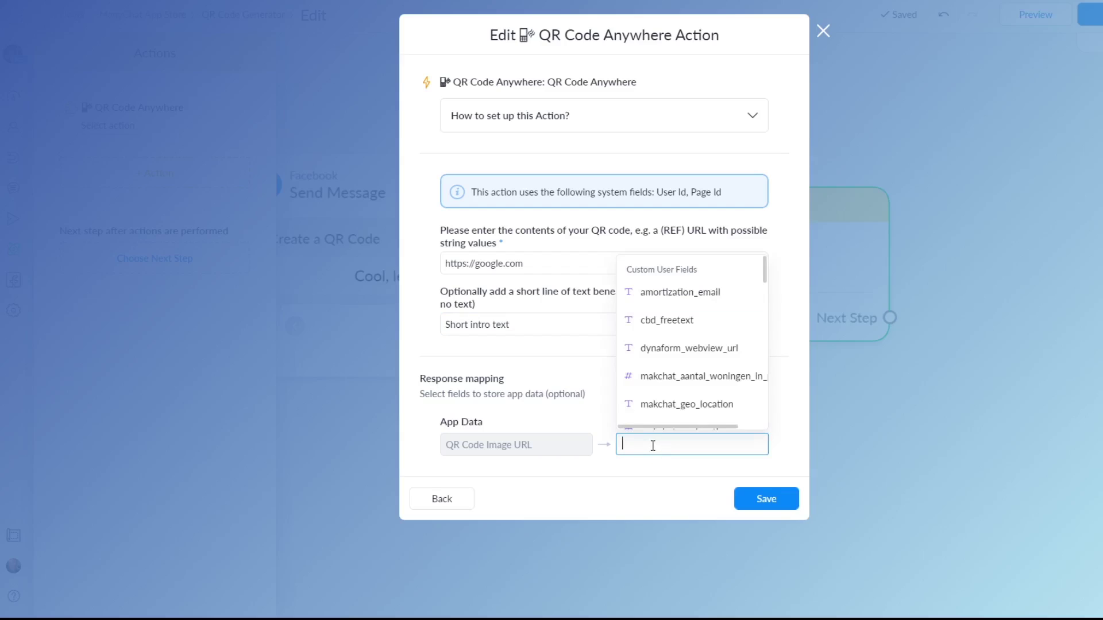
{"action": "double_click", "coordinate": [565, 395]}
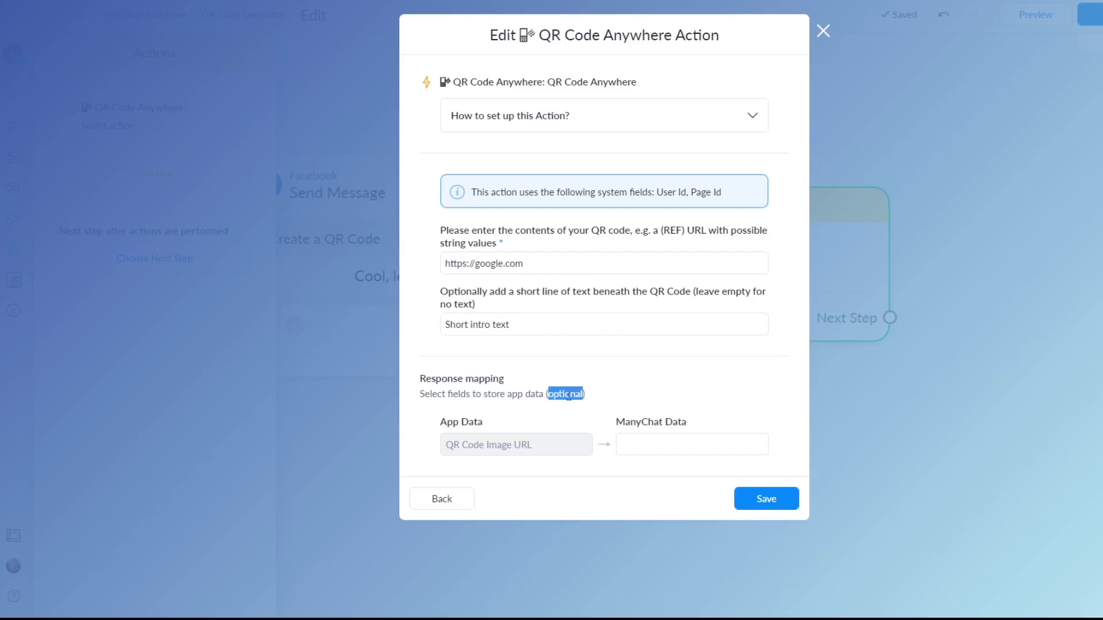
{"action": "left_click", "coordinate": [637, 446]}
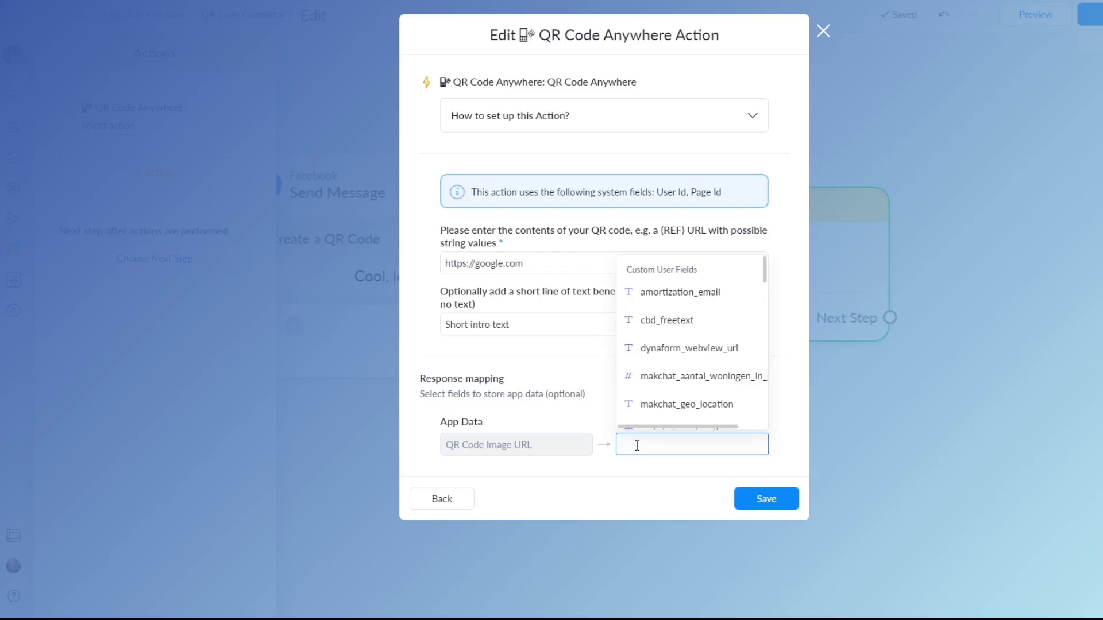
{"action": "type", "text": "test"}
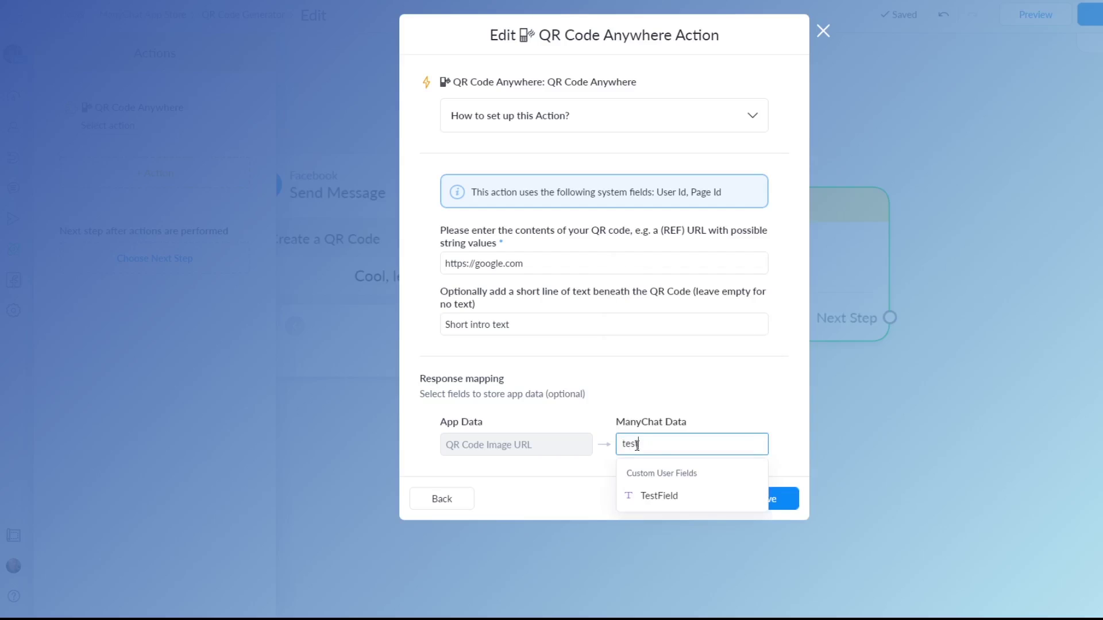
{"action": "left_click", "coordinate": [655, 497]}
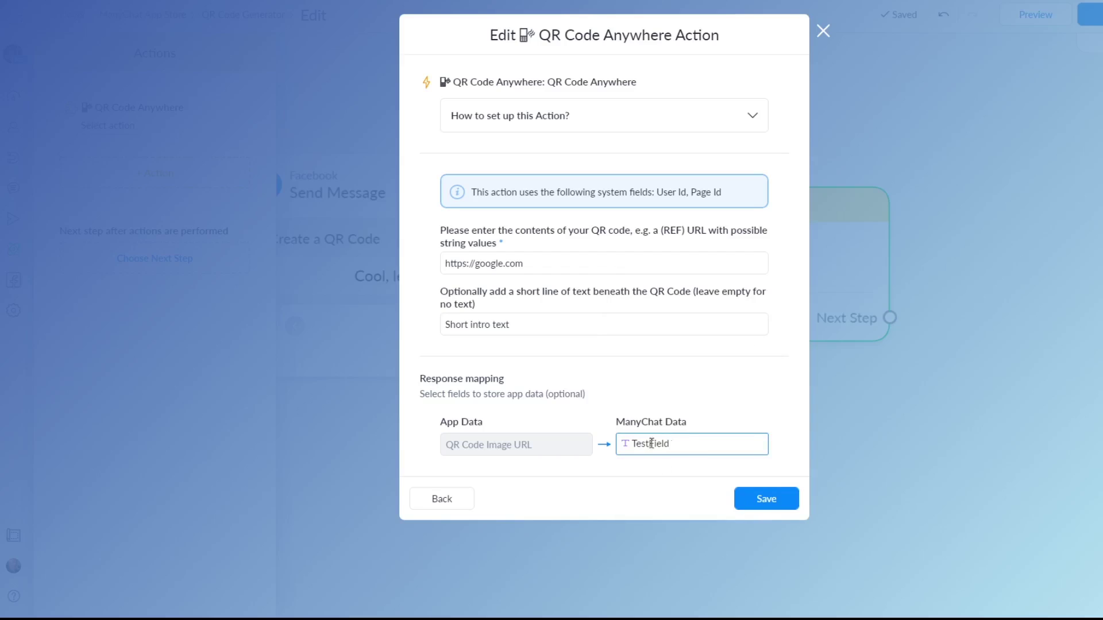
{"action": "left_click", "coordinate": [750, 497]}
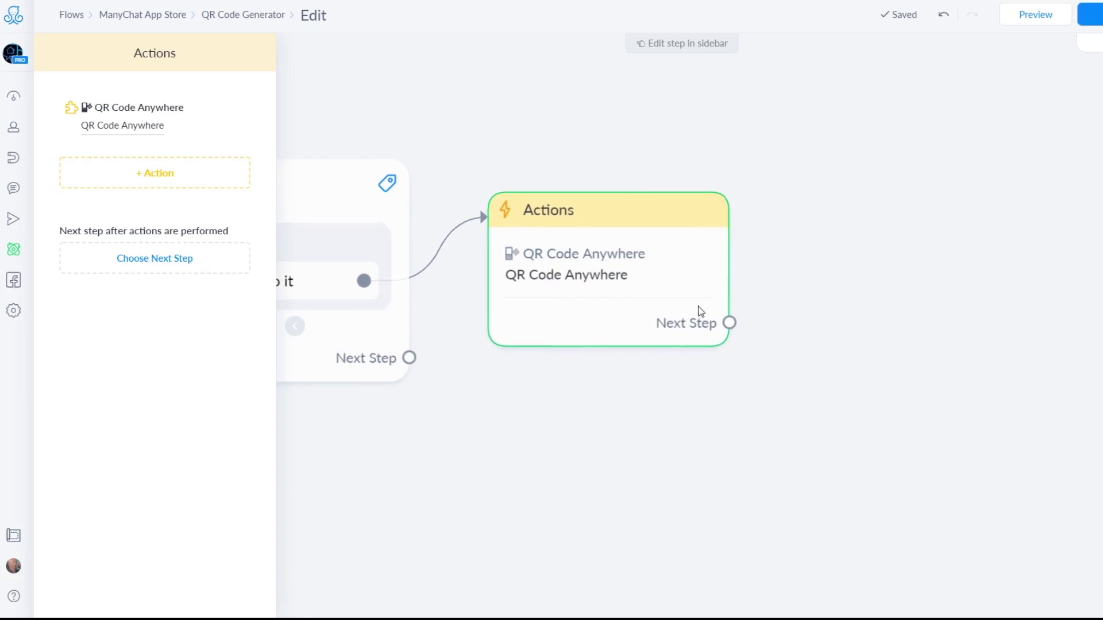
Step: Add a Send Message step after Actions saying 'Below you'll find the qr code' plus an image block
{"action": "mouse_move", "coordinate": [647, 288]}
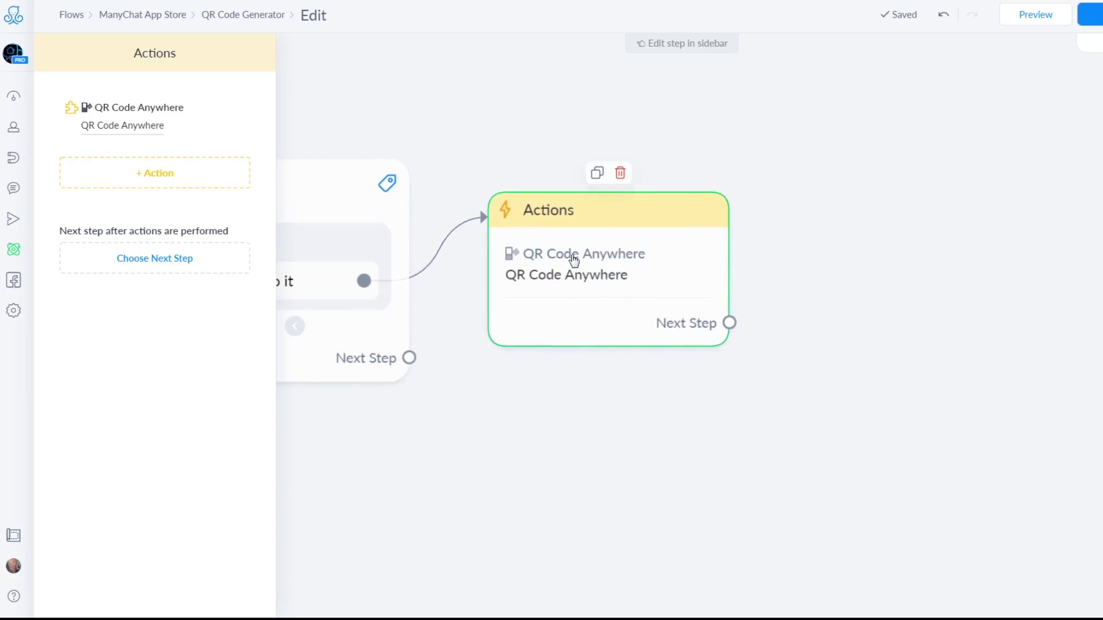
{"action": "left_click", "coordinate": [728, 325]}
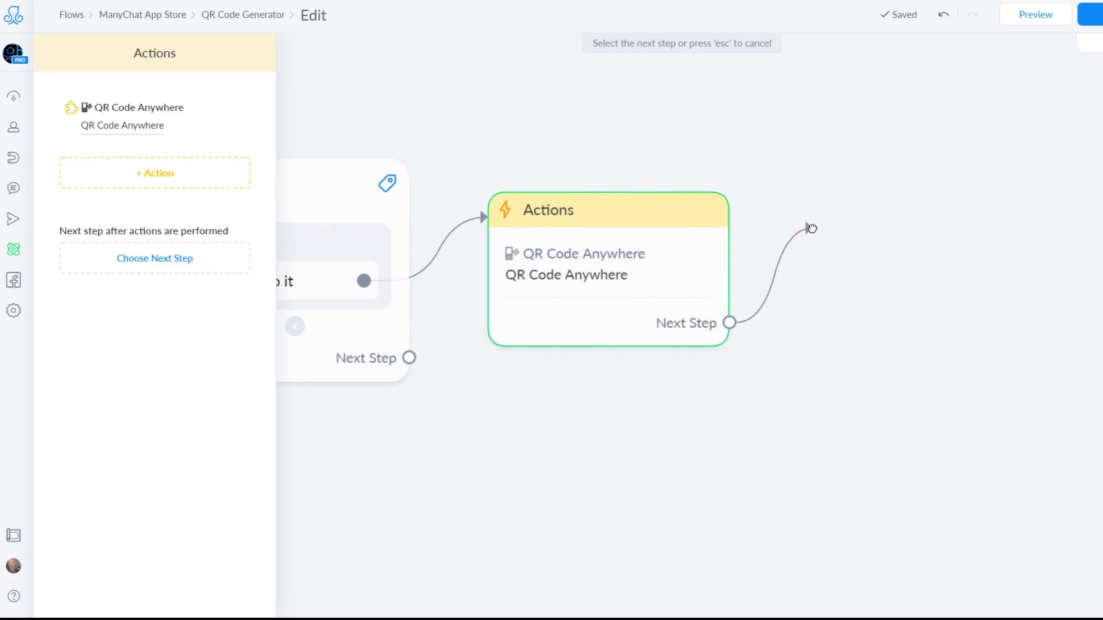
{"action": "left_click", "coordinate": [812, 228]}
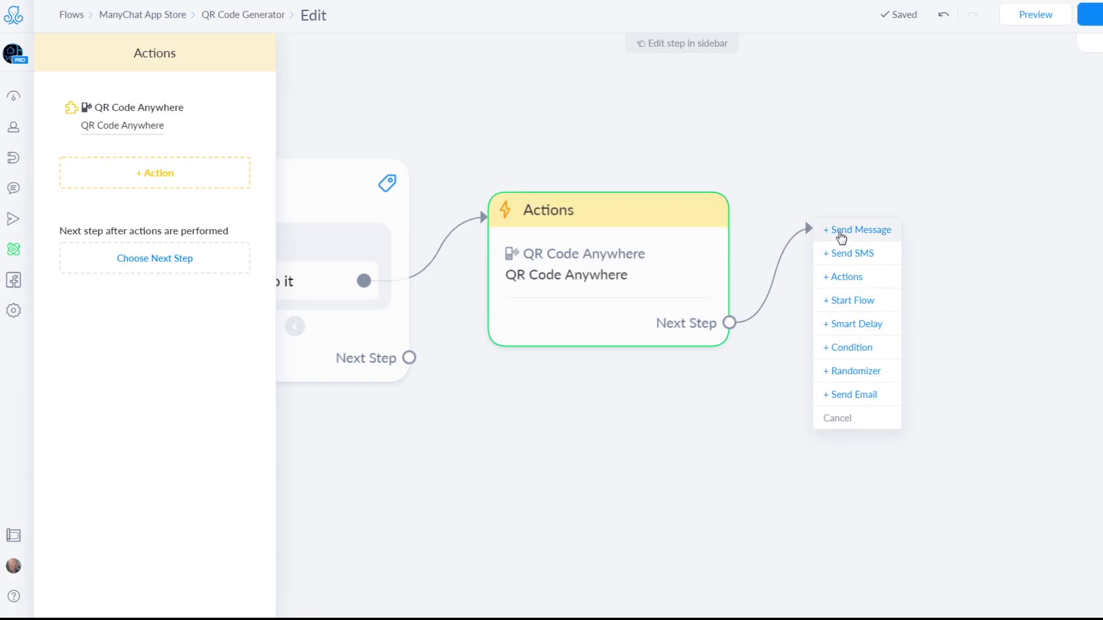
{"action": "left_click", "coordinate": [841, 237]}
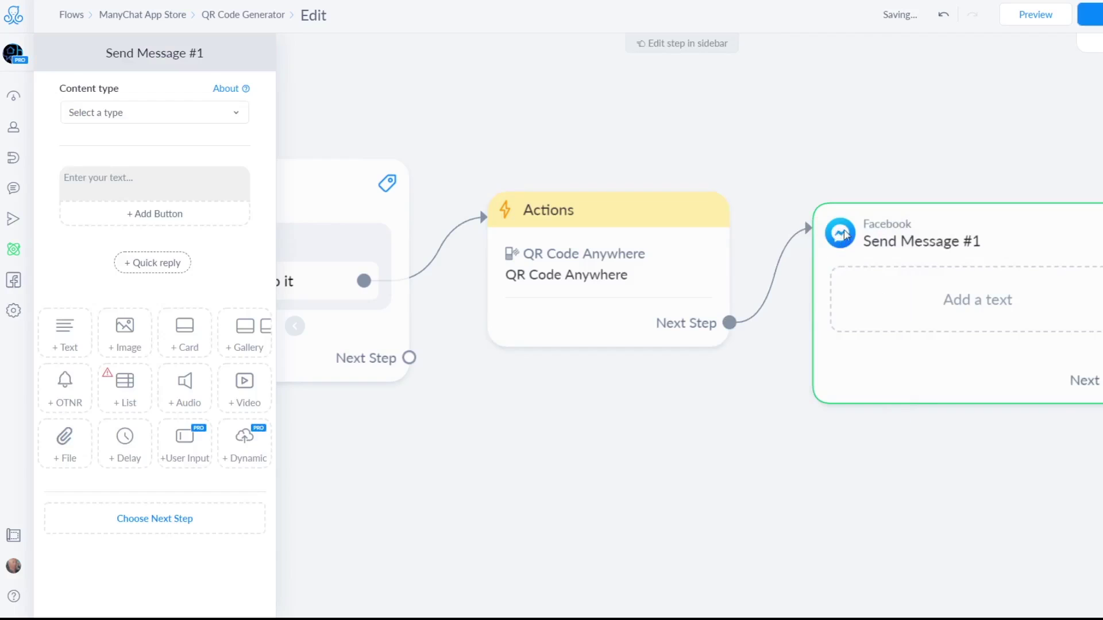
{"action": "left_click", "coordinate": [139, 176]}
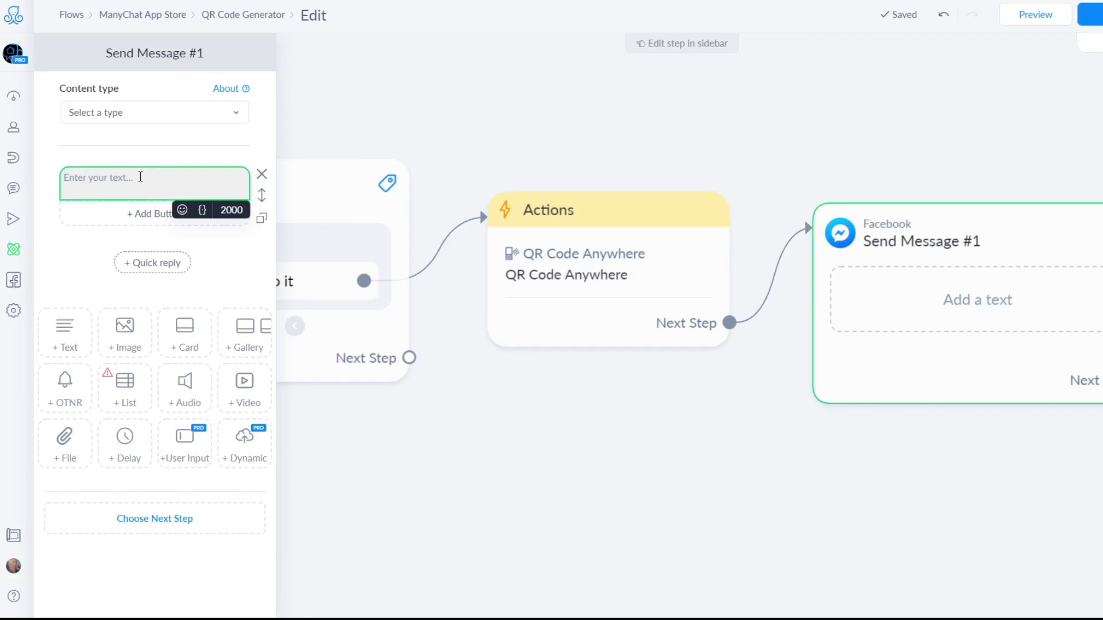
{"action": "type", "text": "Below yo"}
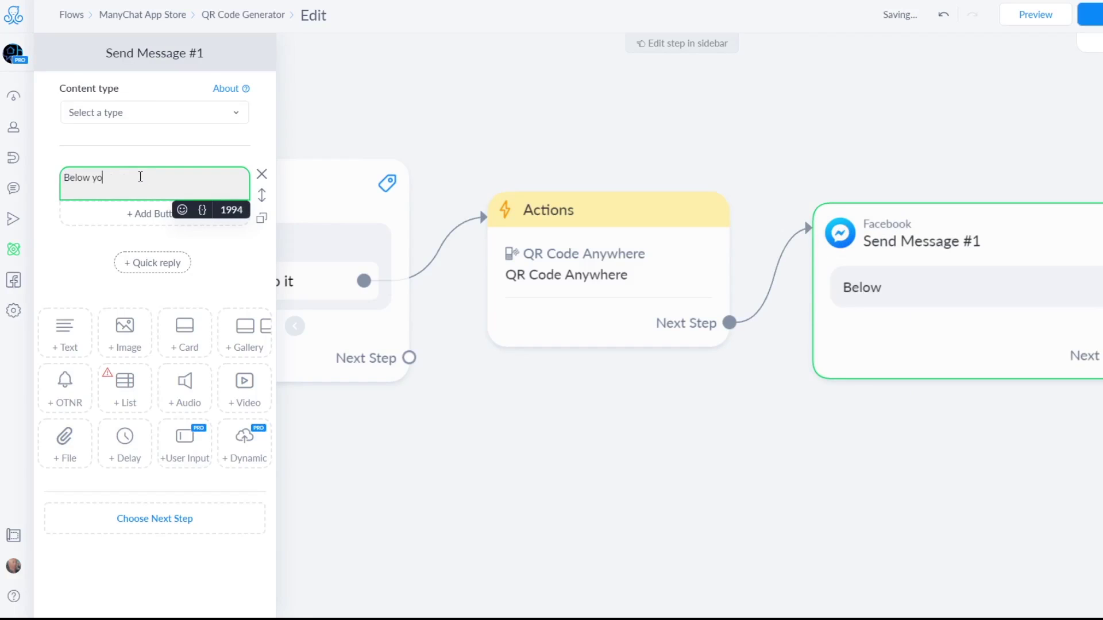
{"action": "type", "text": "u'll find the qr code"}
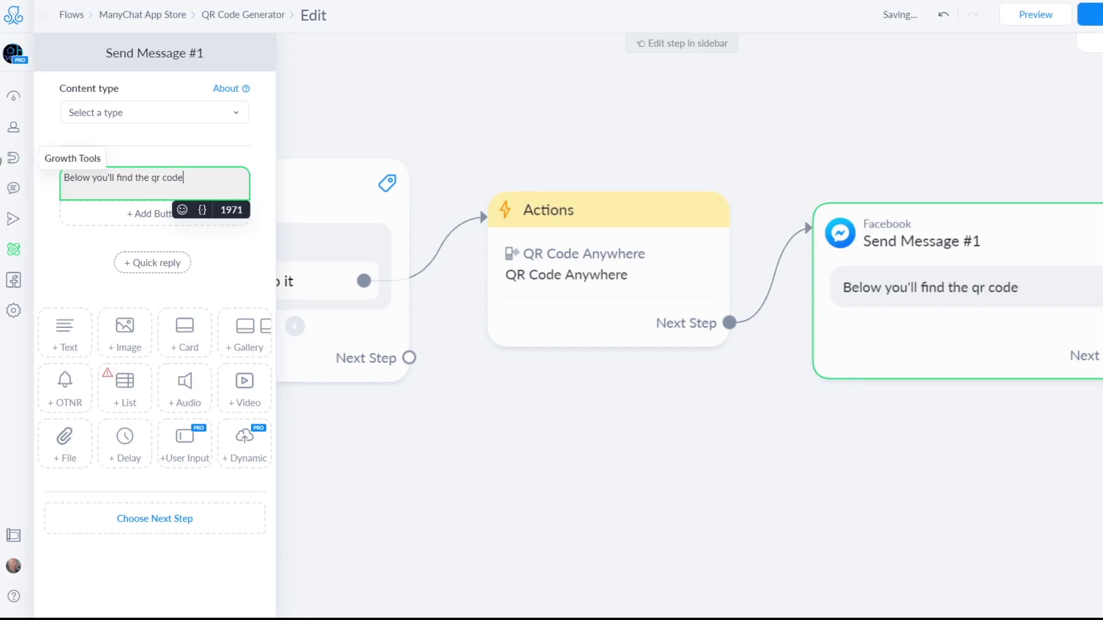
{"action": "left_click", "coordinate": [126, 339]}
{"action": "left_click", "coordinate": [125, 338]}
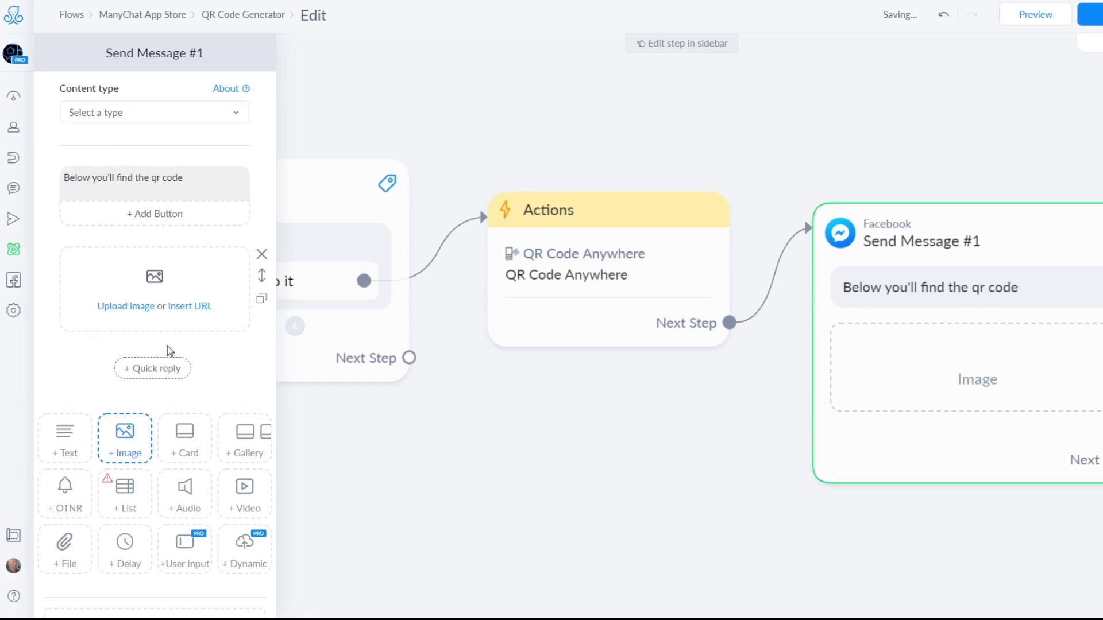
Step: Set Send Message #1's content type to Other
{"action": "left_click", "coordinate": [105, 113]}
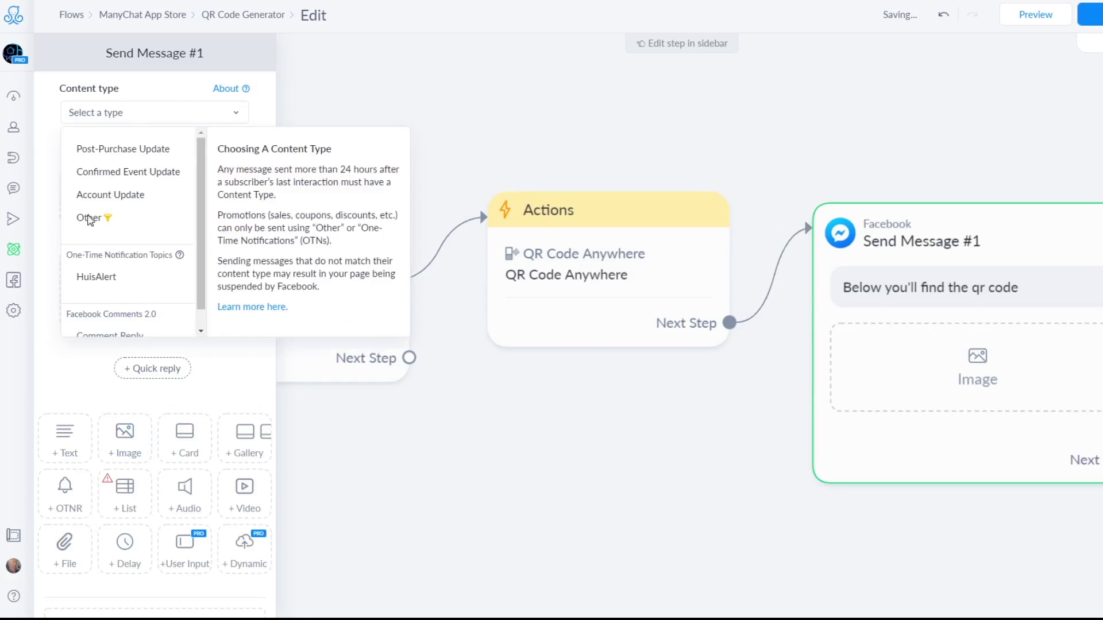
{"action": "left_click", "coordinate": [89, 217]}
{"action": "left_click", "coordinate": [406, 249]}
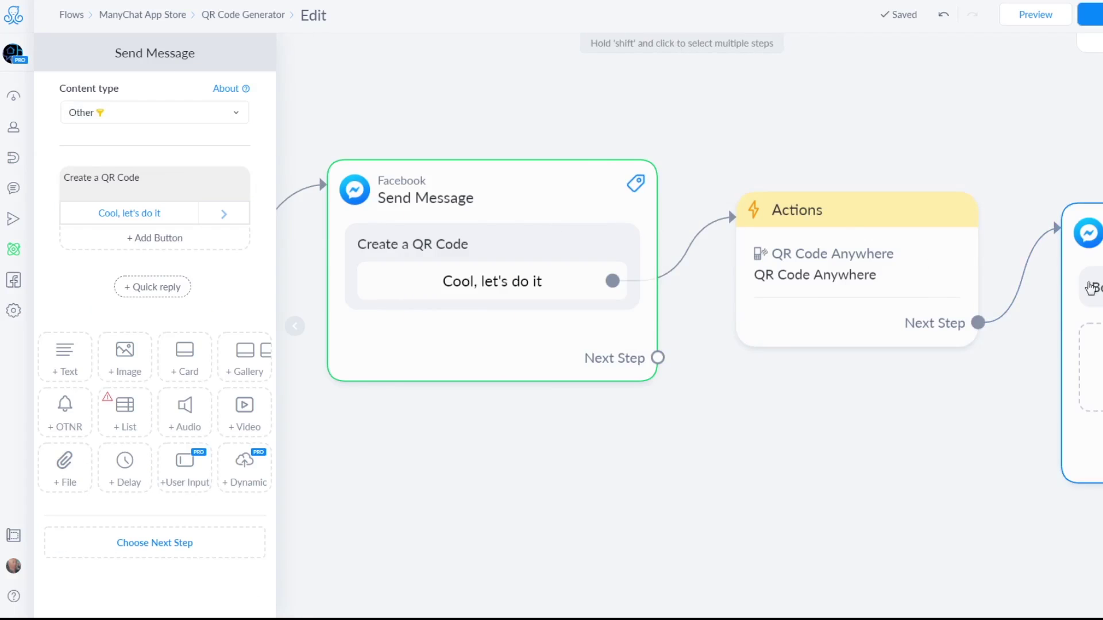
{"action": "left_click", "coordinate": [1090, 319]}
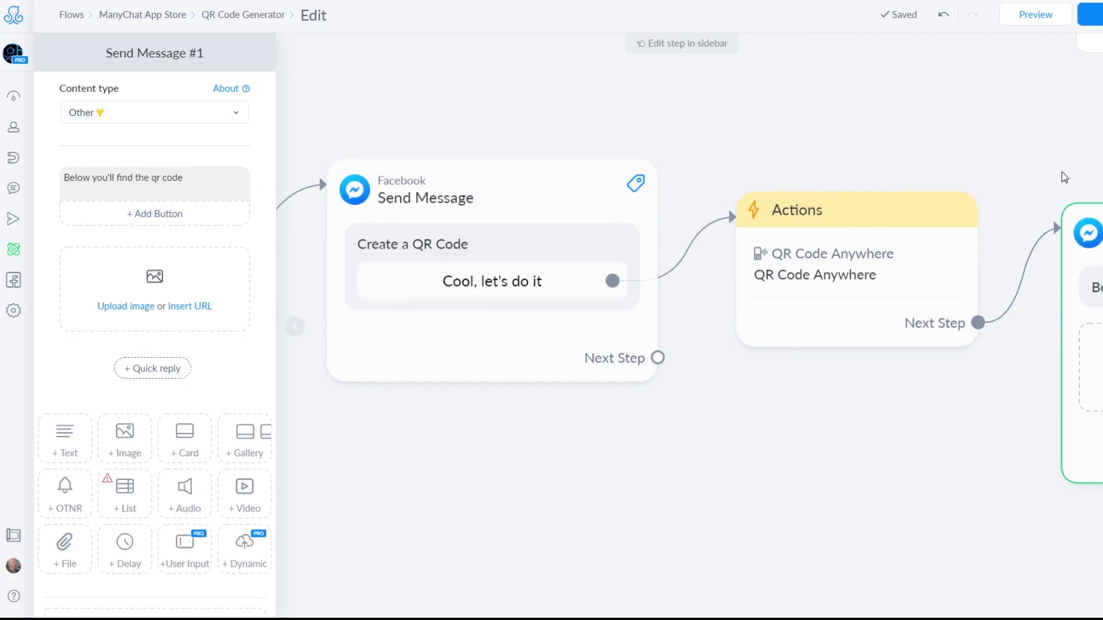
{"action": "left_click_drag", "start_coordinate": [892, 418], "coordinate": [887, 418]}
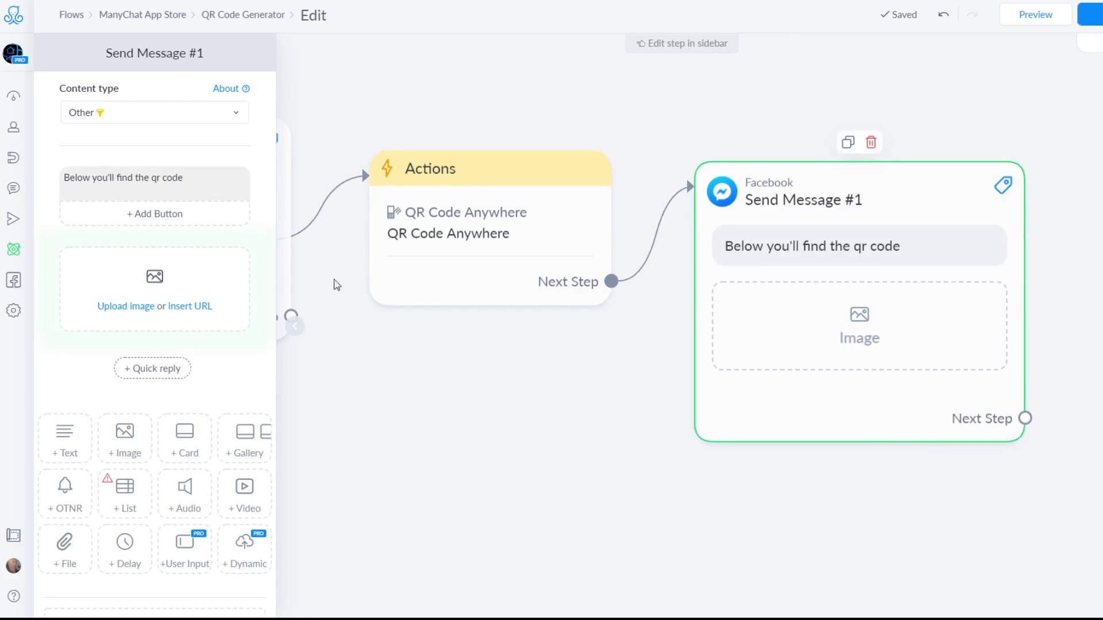
Step: Make the image URL the {TestField} variable and publish the flow
{"action": "left_click", "coordinate": [176, 308]}
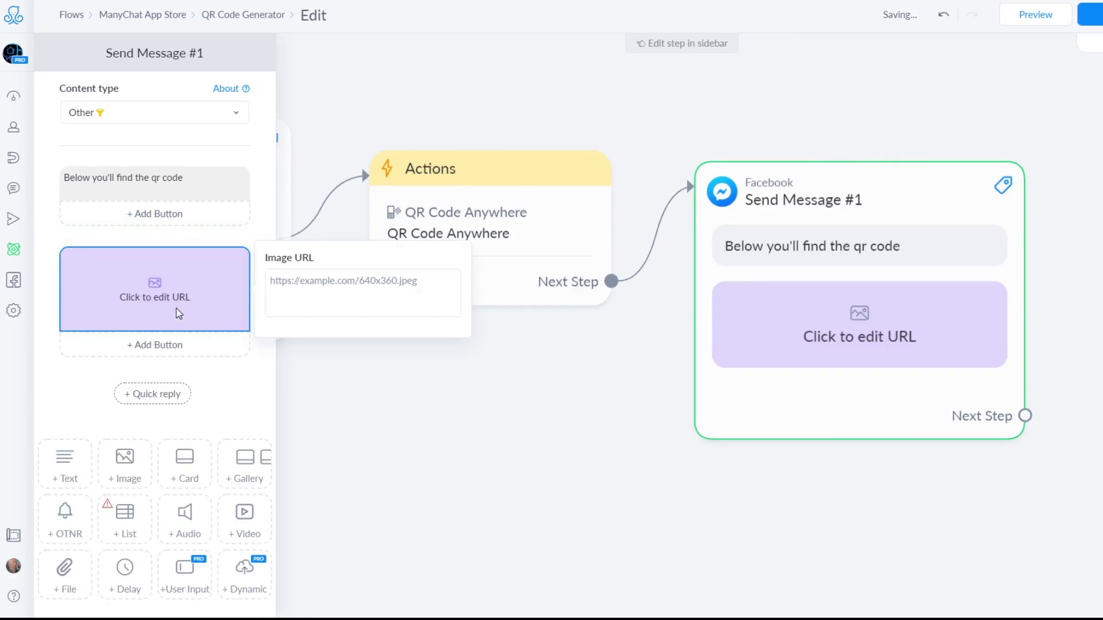
{"action": "left_click", "coordinate": [303, 301]}
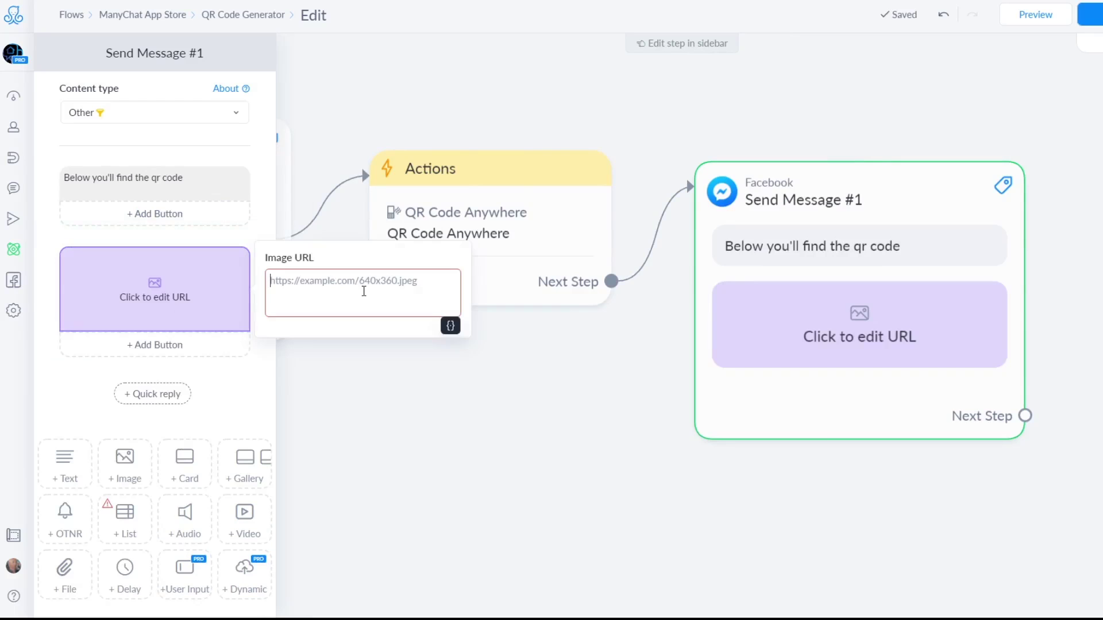
{"action": "type", "text": "{"}
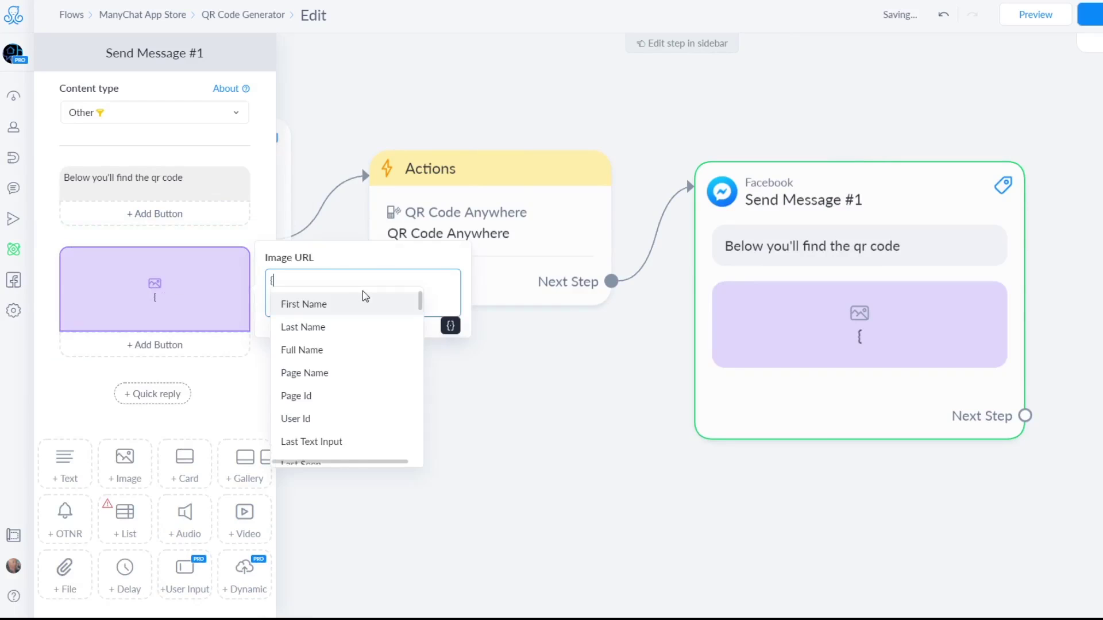
{"action": "type", "text": "Test"}
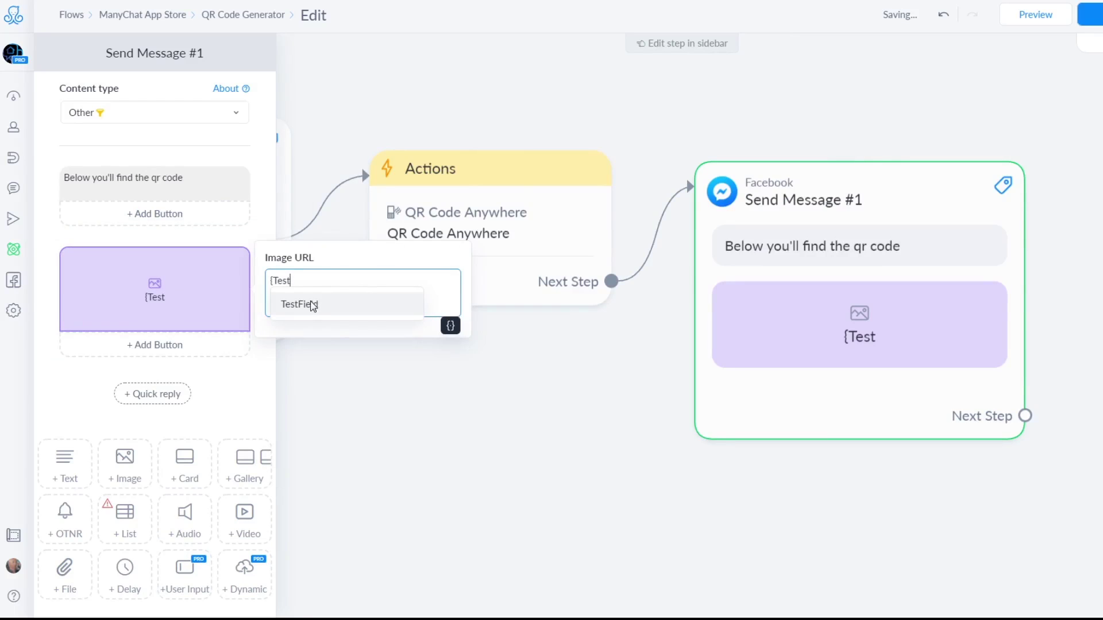
{"action": "left_click", "coordinate": [313, 304]}
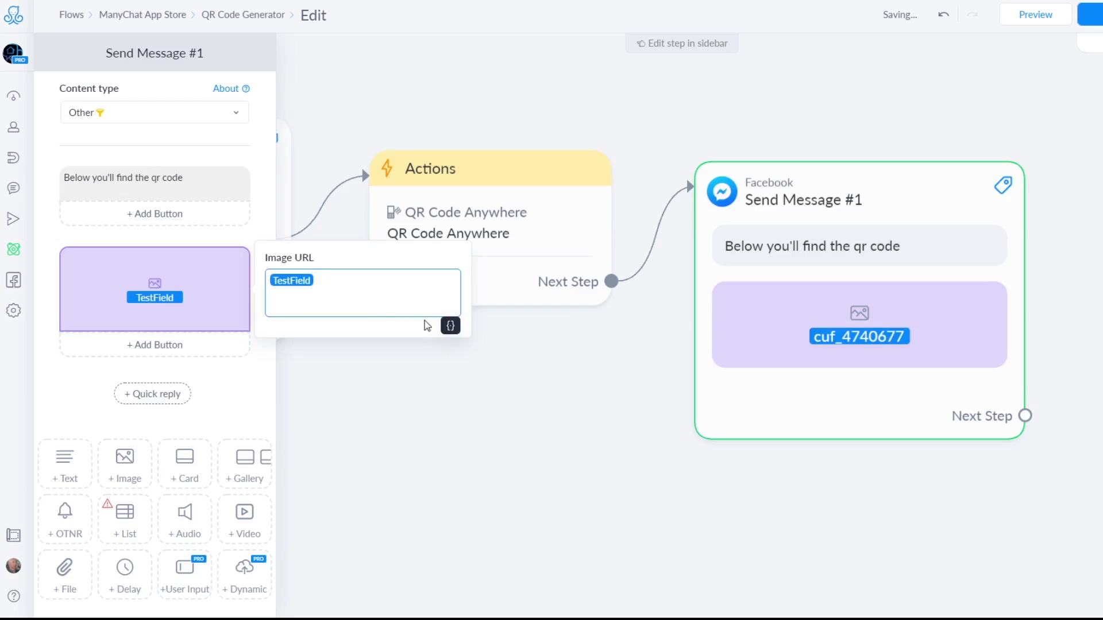
{"action": "left_click", "coordinate": [205, 374]}
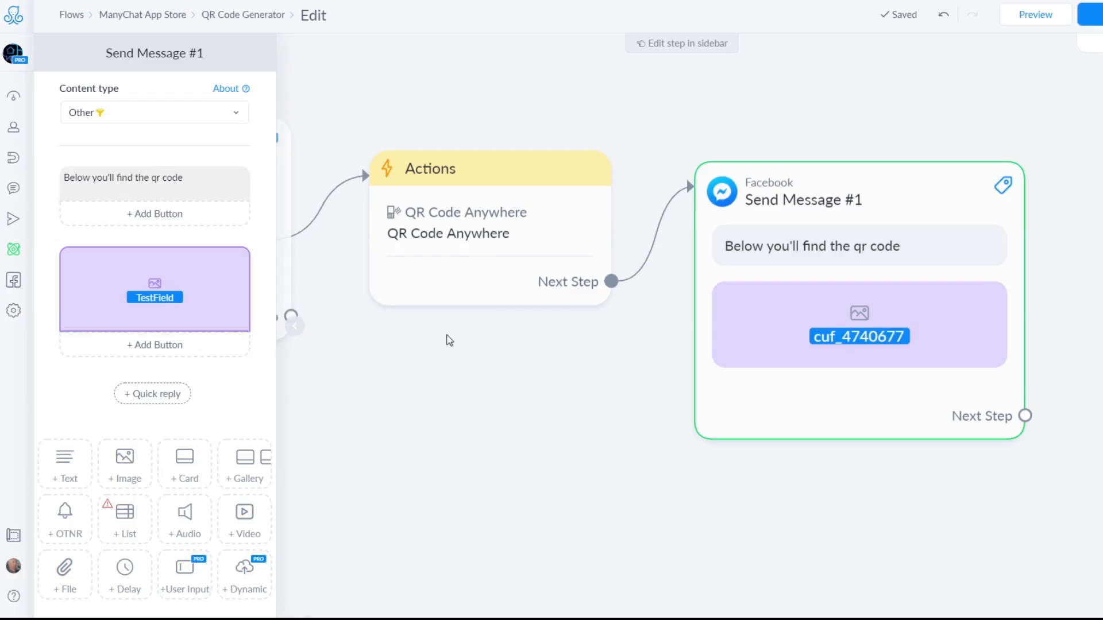
{"action": "left_click", "coordinate": [1095, 14]}
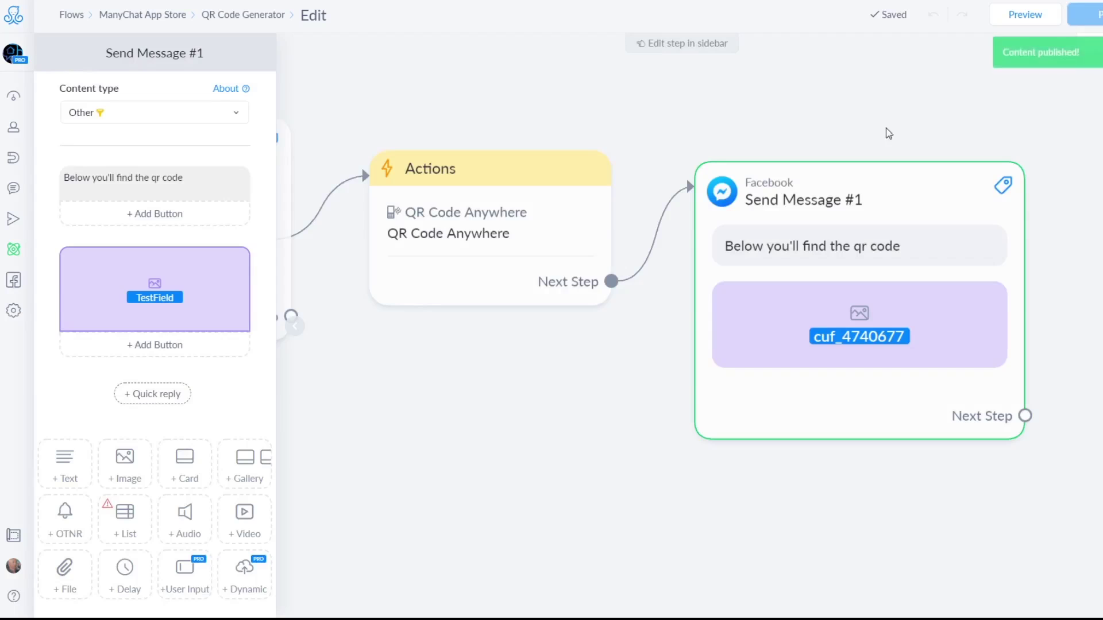
Step: Zoom and pan the canvas to frame the whole published flow
{"action": "scroll", "coordinate": [781, 115], "scroll_direction": "down", "scroll_amount": 5}
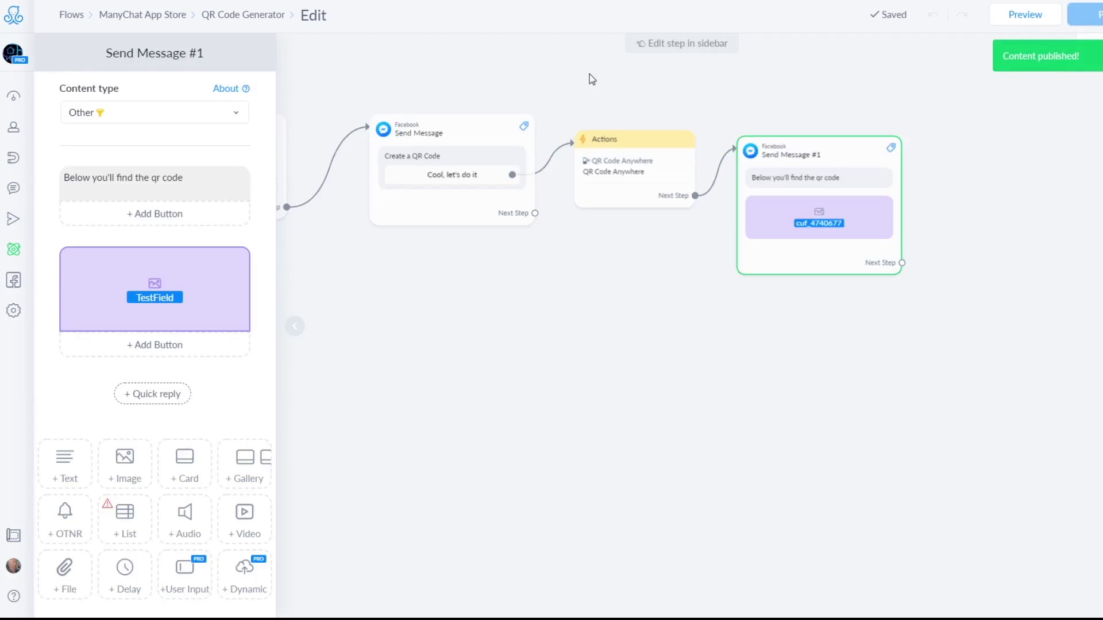
{"action": "scroll", "coordinate": [781, 197], "scroll_direction": "up", "scroll_amount": 2}
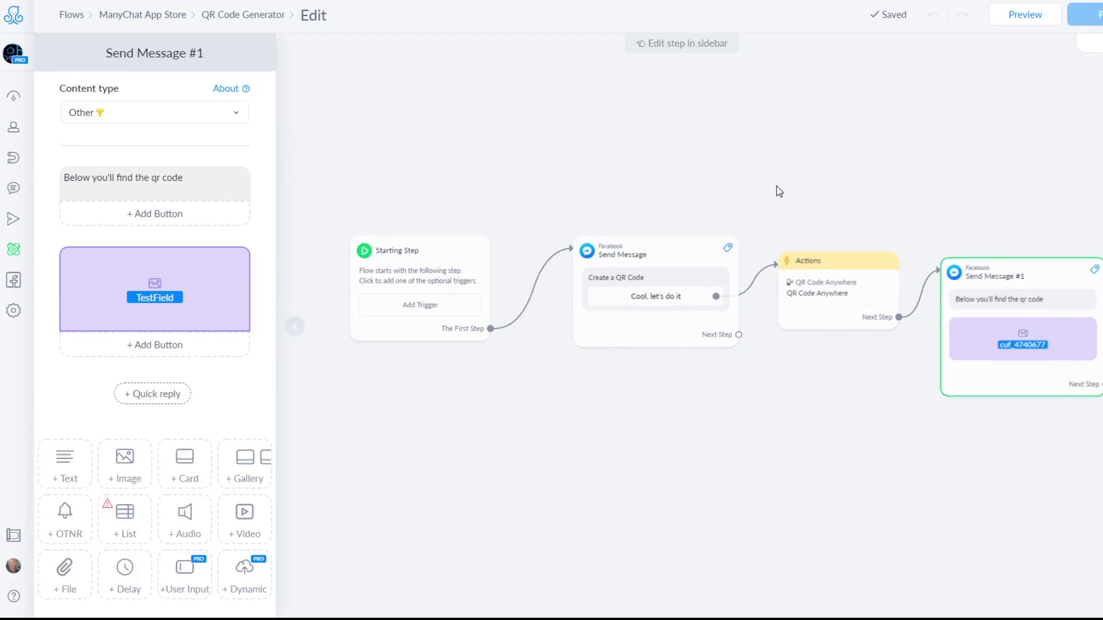
{"action": "mouse_move", "coordinate": [779, 187]}
{"action": "left_mouse_down"}
{"action": "mouse_move", "coordinate": [759, 170]}
{"action": "mouse_move", "coordinate": [769, 174]}
{"action": "left_mouse_up"}
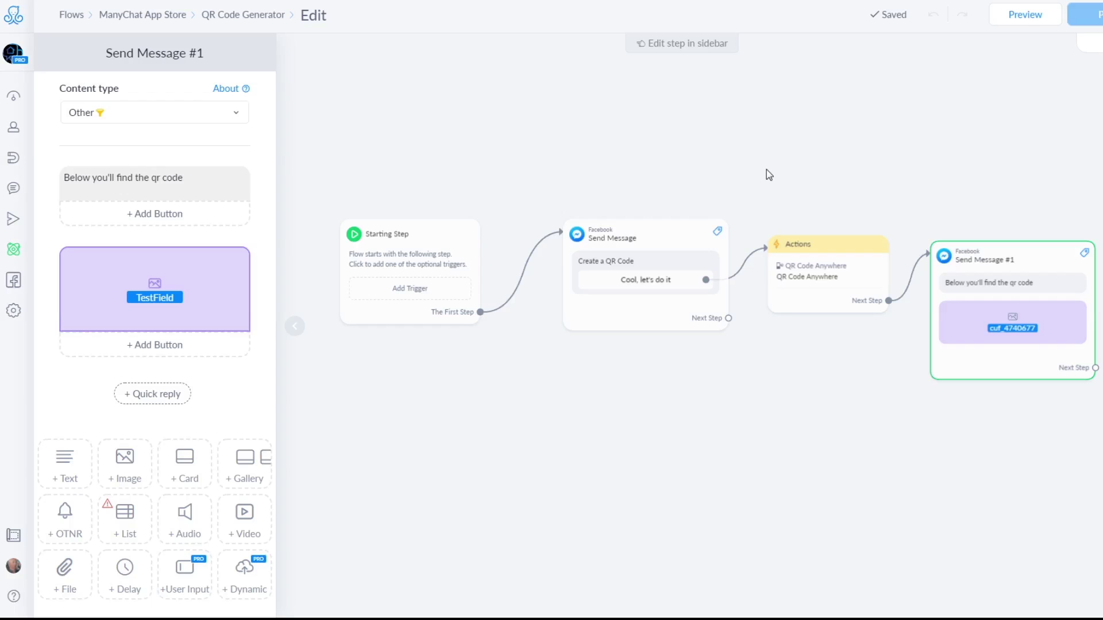
{"action": "mouse_move", "coordinate": [719, 211]}
{"action": "mouse_move", "coordinate": [930, 355]}
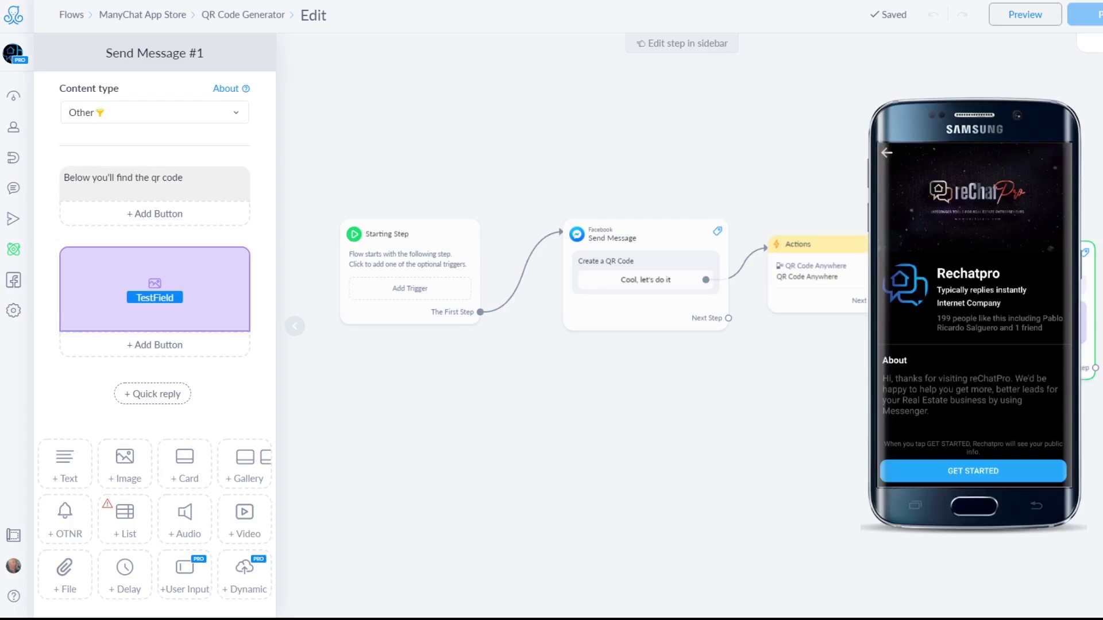
Step: Preview in Messenger, reply 'Cool, let's do it', and enlarge the returned QR code image
{"action": "left_click", "coordinate": [1025, 14]}
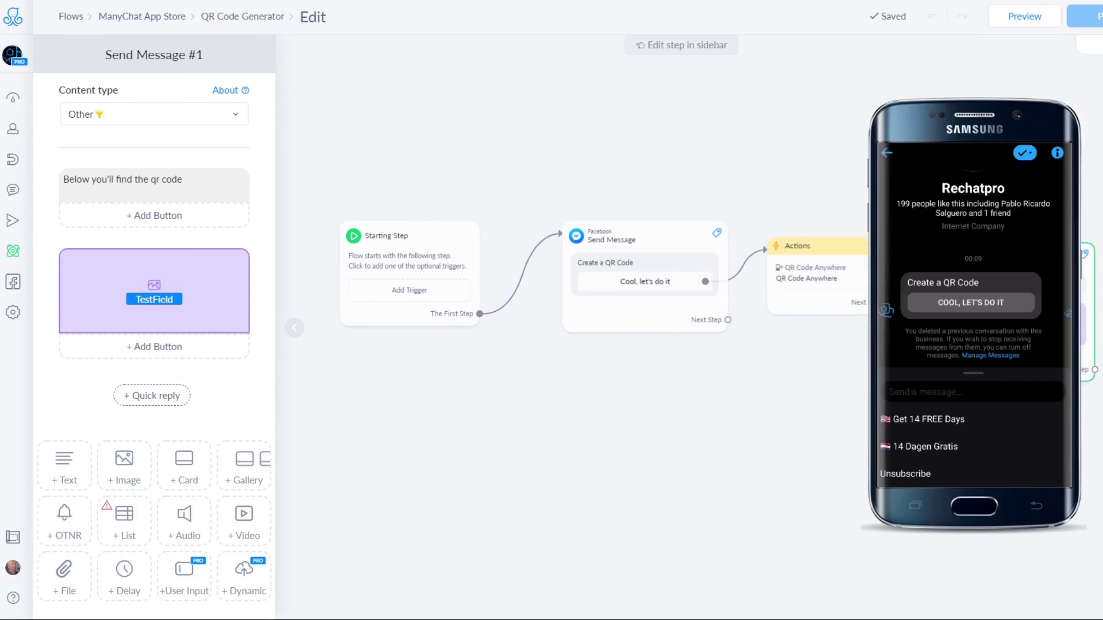
{"action": "left_click", "coordinate": [755, 344]}
{"action": "scroll", "coordinate": [591, 286], "scroll_direction": "up", "scroll_amount": 5}
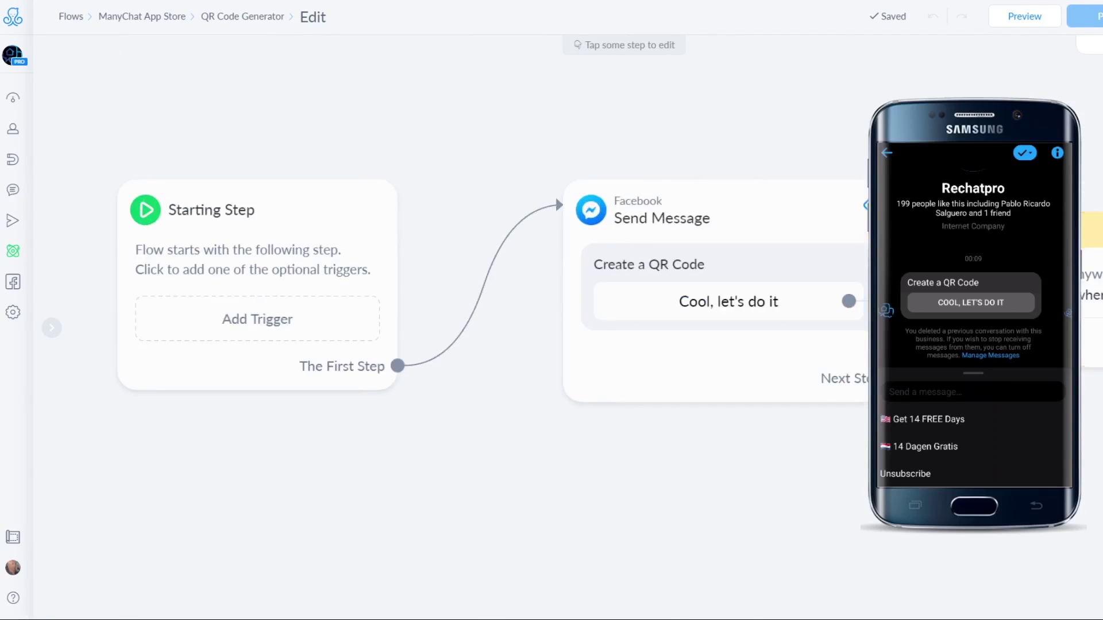
{"action": "left_click_drag", "start_coordinate": [555, 195], "coordinate": [398, 156]}
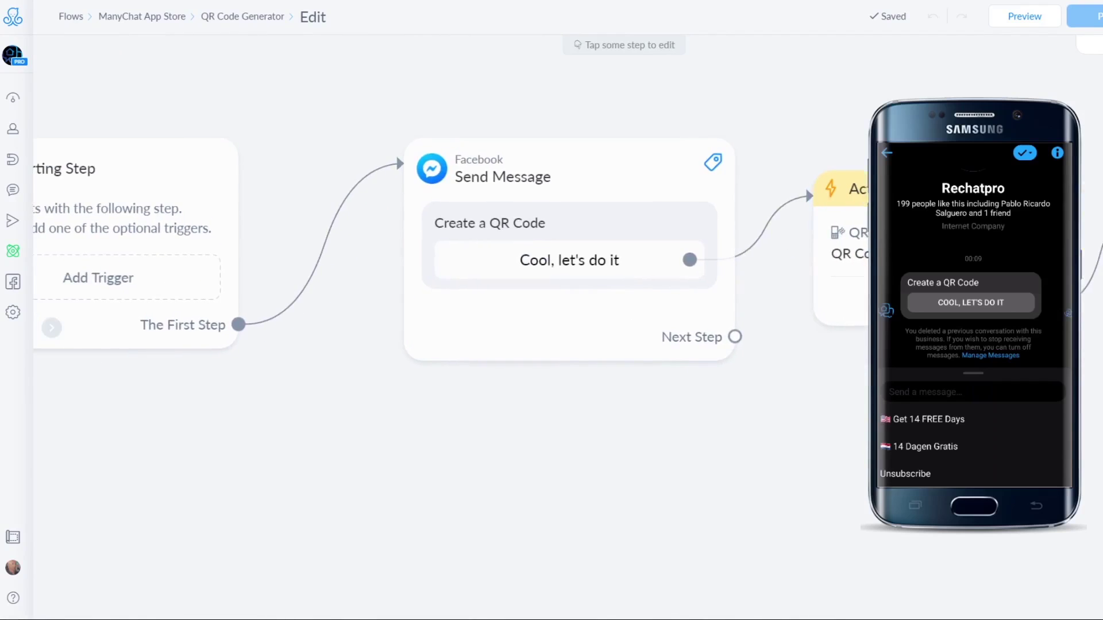
{"action": "left_click", "coordinate": [962, 307]}
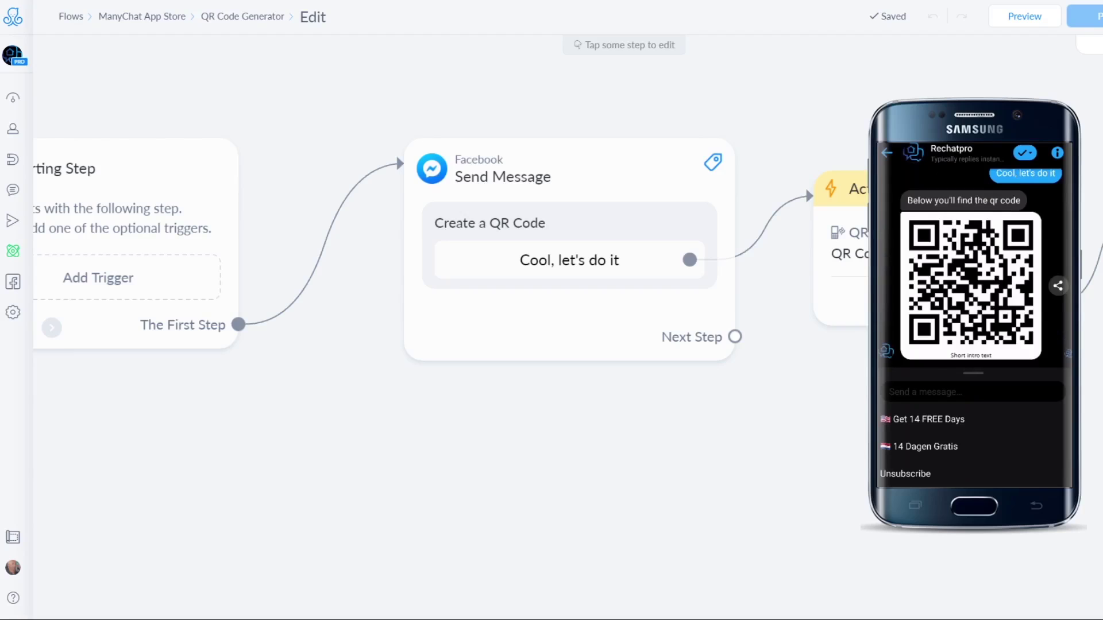
{"action": "left_click", "coordinate": [924, 395]}
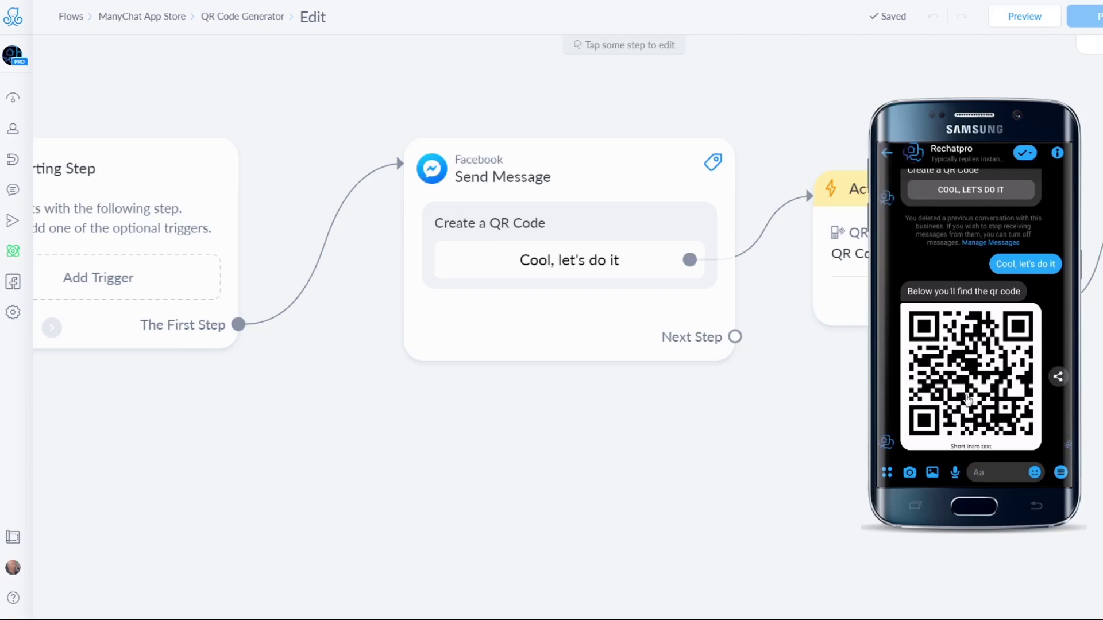
{"action": "left_click", "coordinate": [966, 399]}
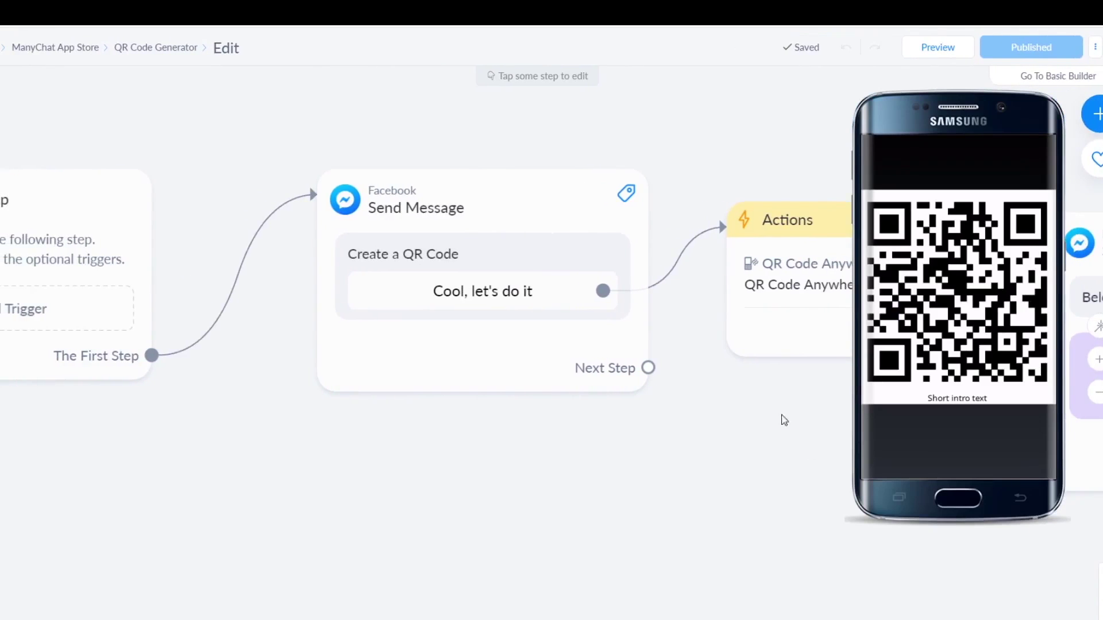
Step: Delete the QR Code Anywhere caption text, save the action, and publish
{"action": "left_click", "coordinate": [775, 287]}
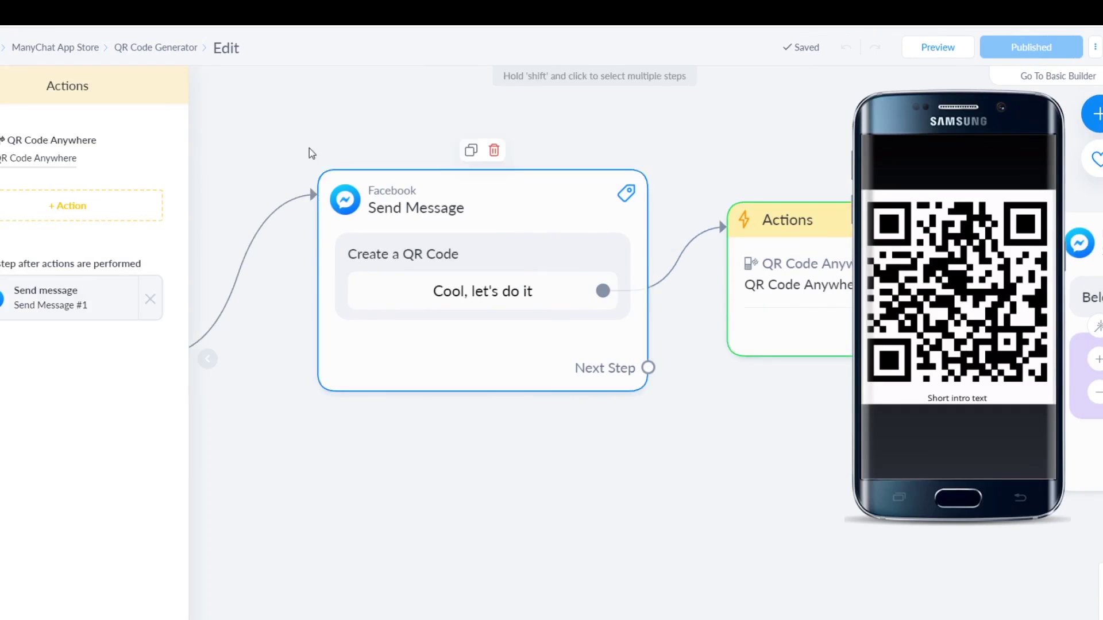
{"action": "left_click", "coordinate": [45, 161]}
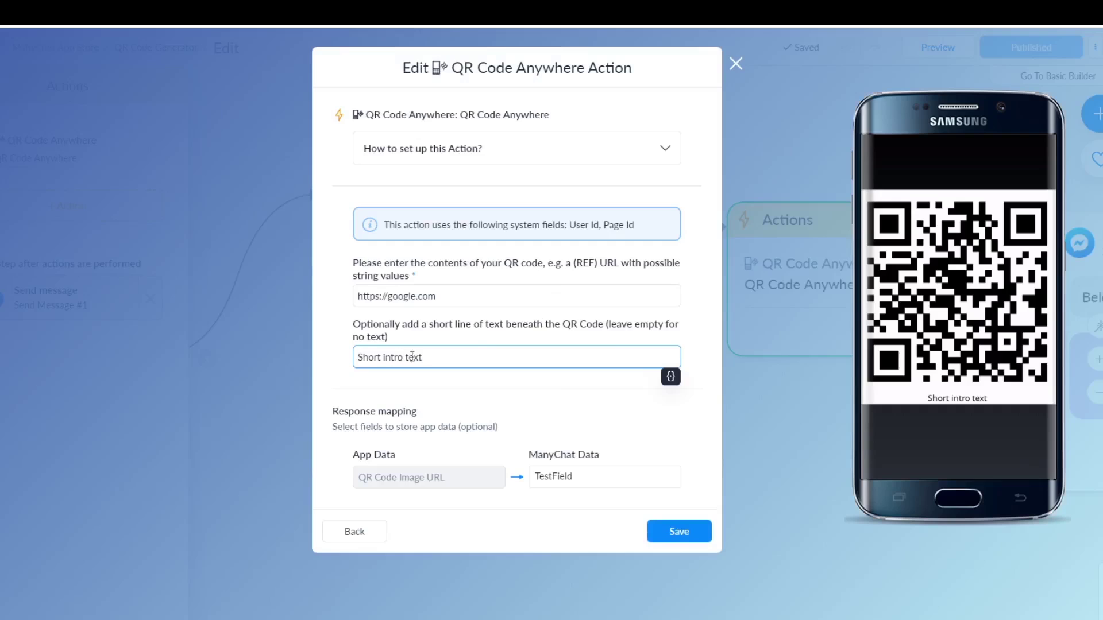
{"action": "triple_click", "coordinate": [400, 356]}
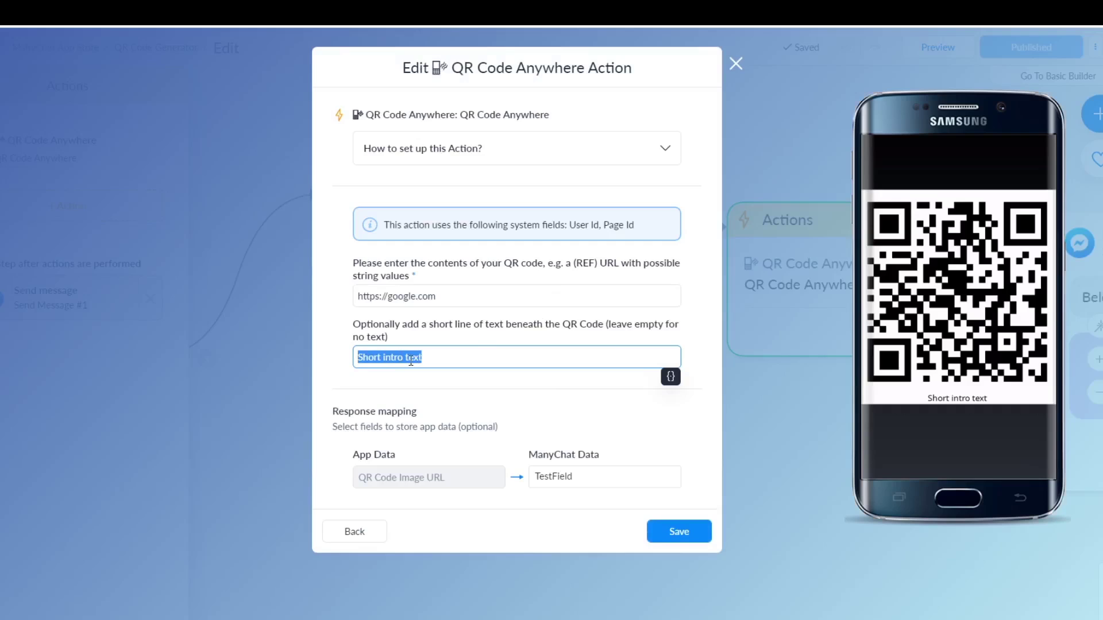
{"action": "key", "text": "BackSpace"}
{"action": "left_click", "coordinate": [437, 402]}
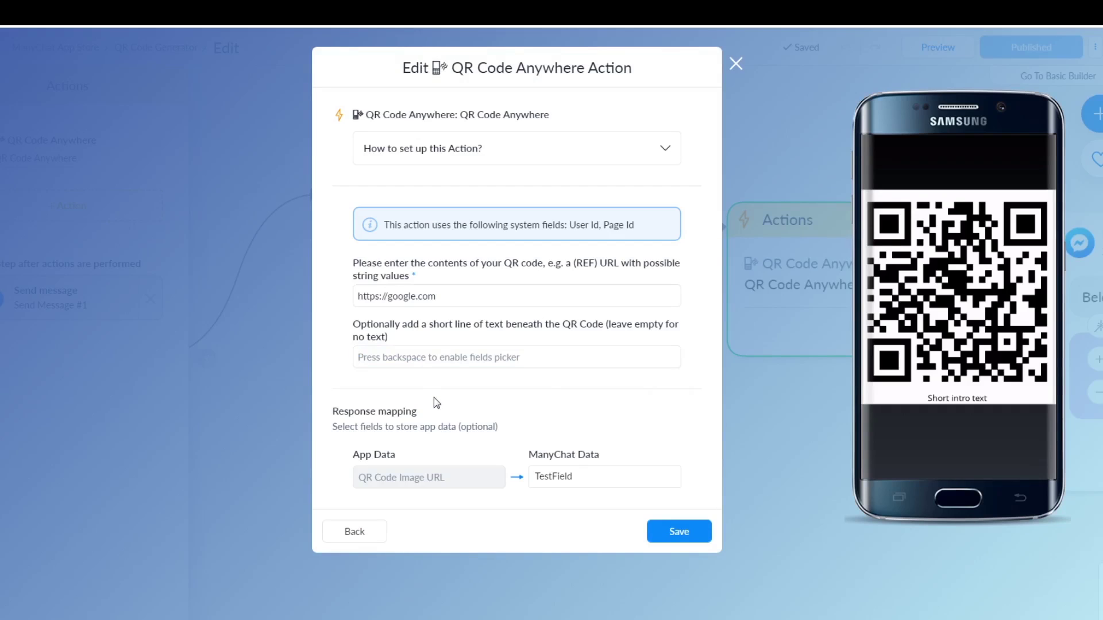
{"action": "left_click", "coordinate": [679, 532]}
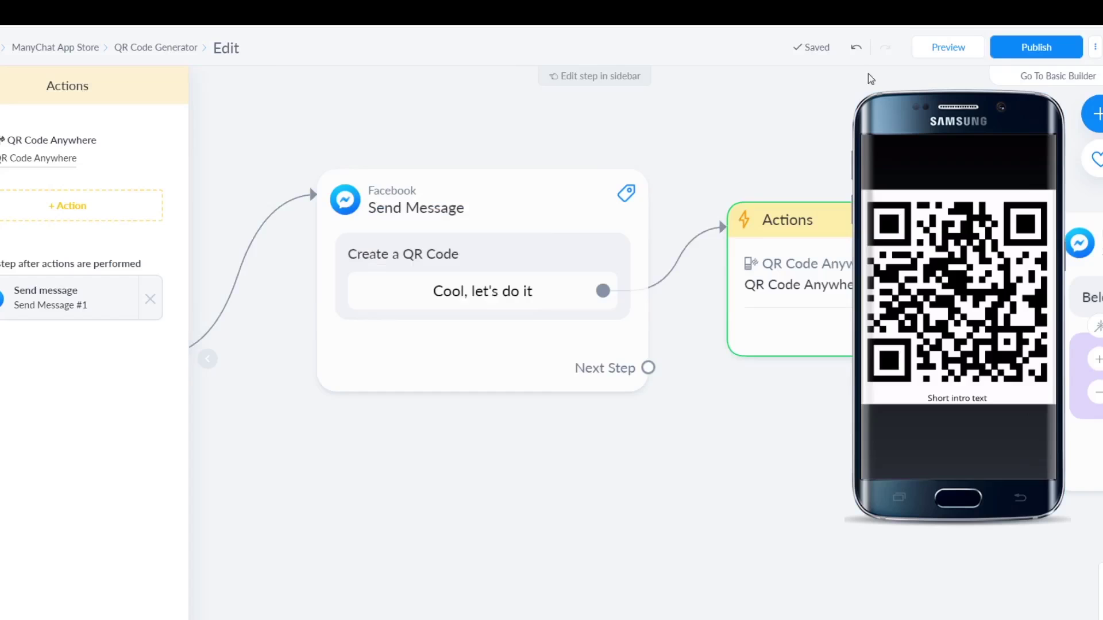
{"action": "left_click", "coordinate": [1021, 53]}
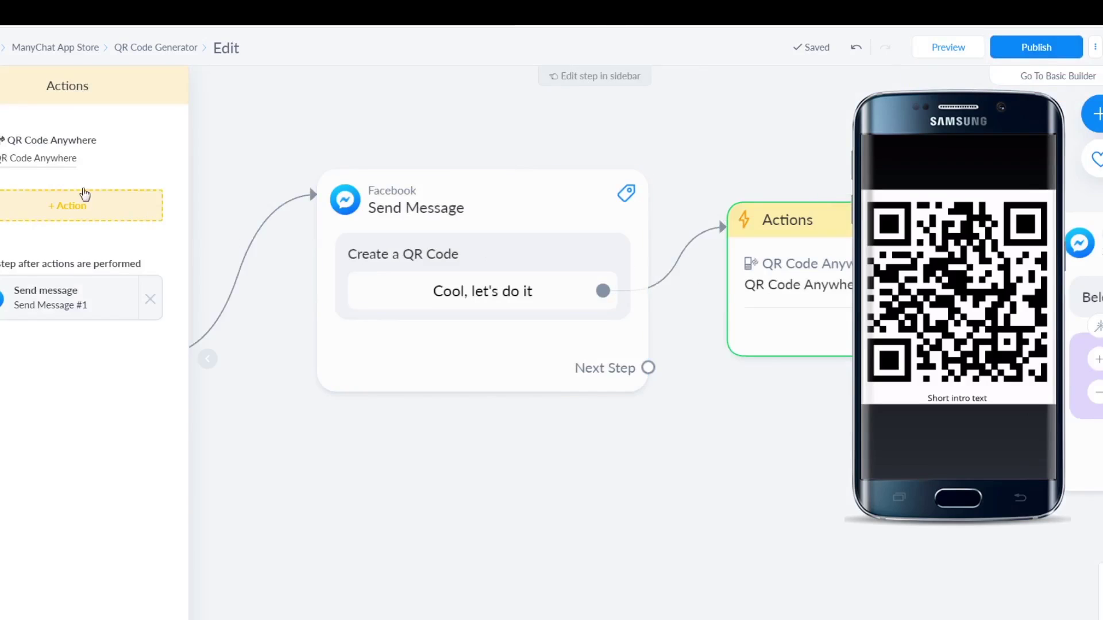
Step: Recheck that the caption field is empty, save again, and republish the flow
{"action": "left_click", "coordinate": [52, 162]}
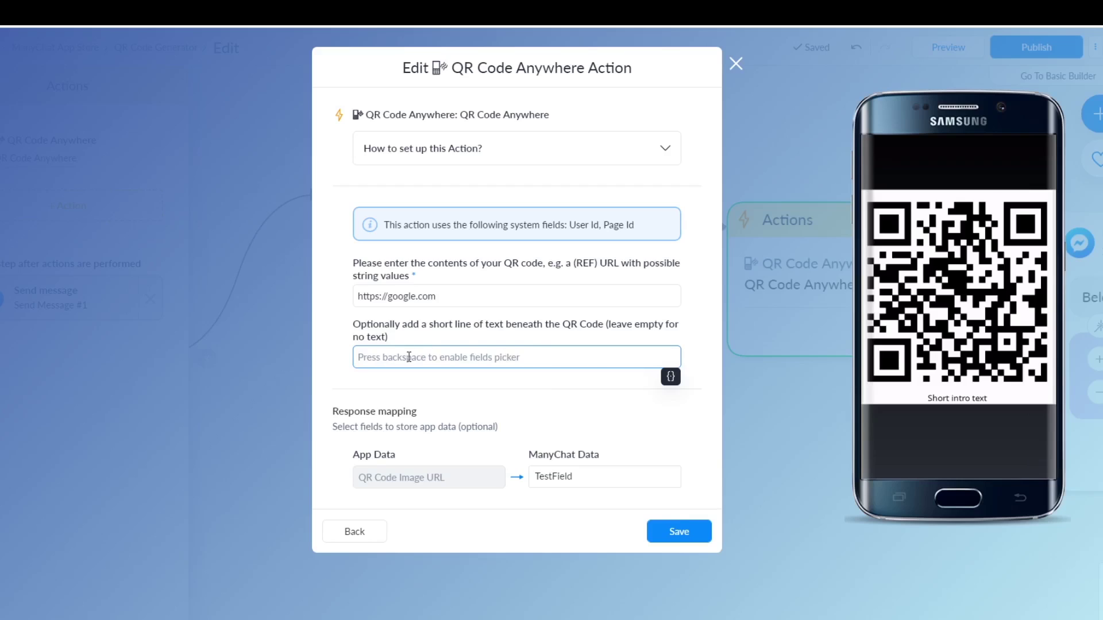
{"action": "key", "text": "BackSpace"}
{"action": "left_click", "coordinate": [339, 362]}
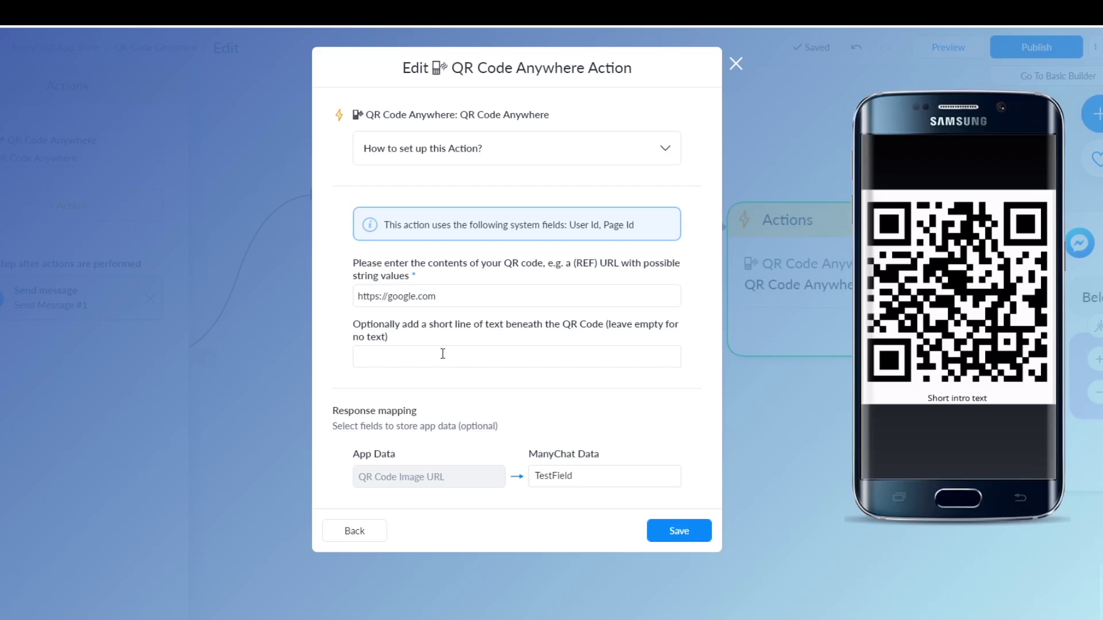
{"action": "left_click", "coordinate": [693, 531]}
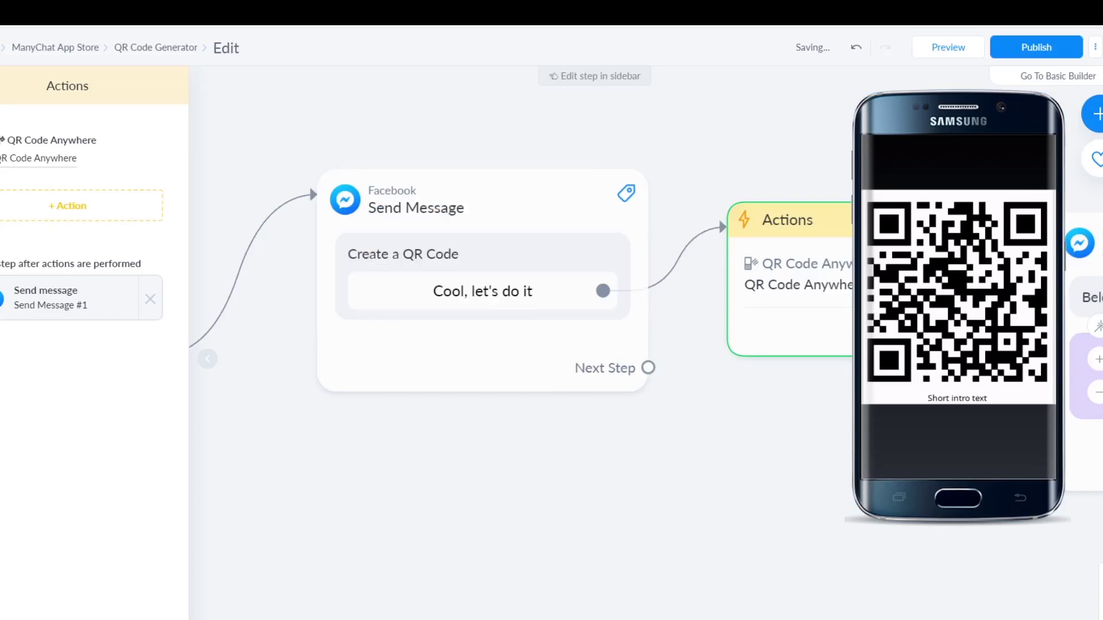
{"action": "left_click", "coordinate": [1026, 49]}
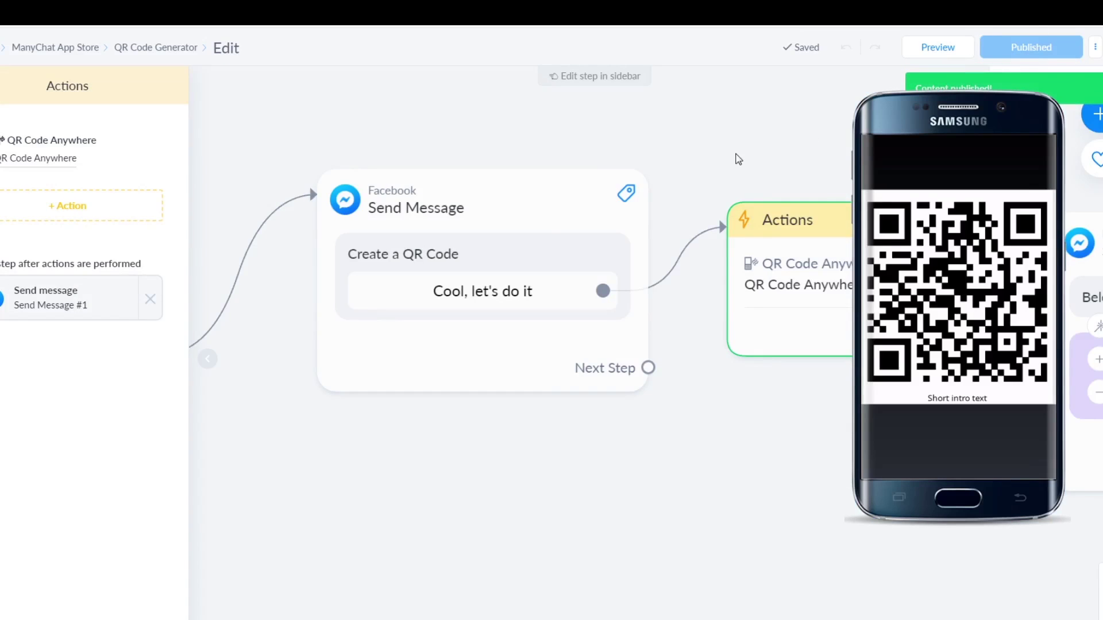
Step: Send a new Messenger preview and enlarge the returned QR code, confirming no caption appears
{"action": "left_click", "coordinate": [930, 51]}
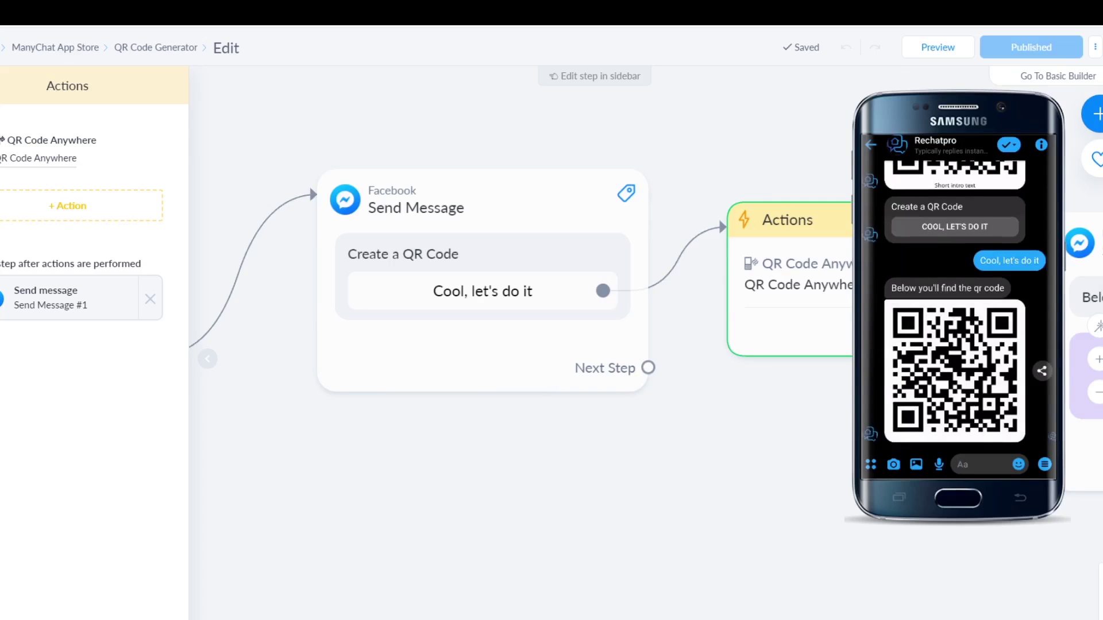
{"action": "left_click", "coordinate": [930, 368]}
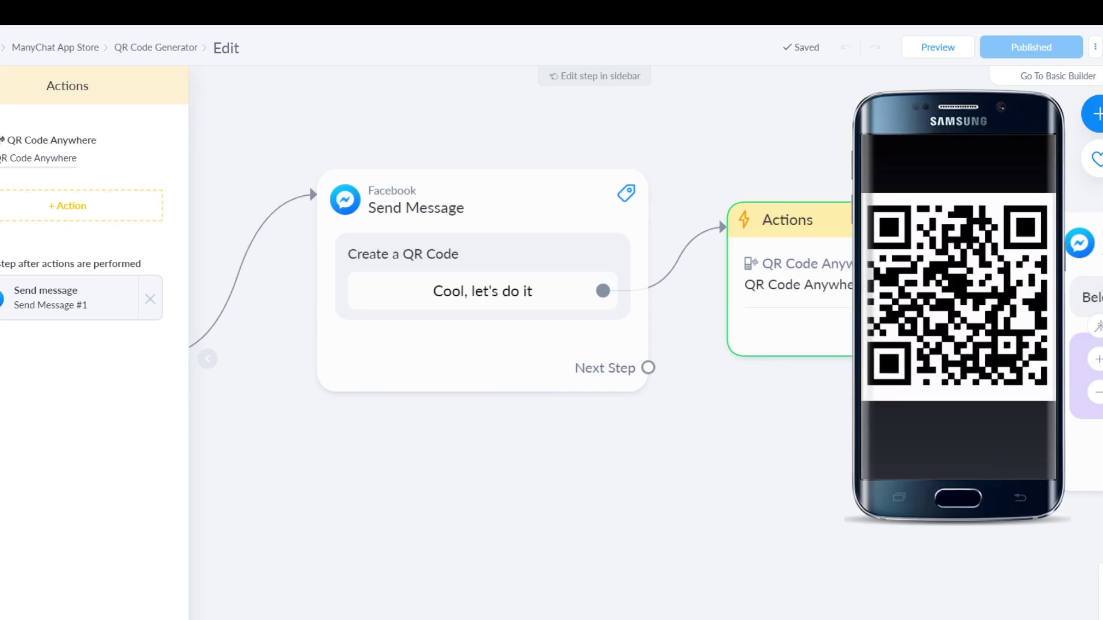
{"action": "key", "text": "Escape"}
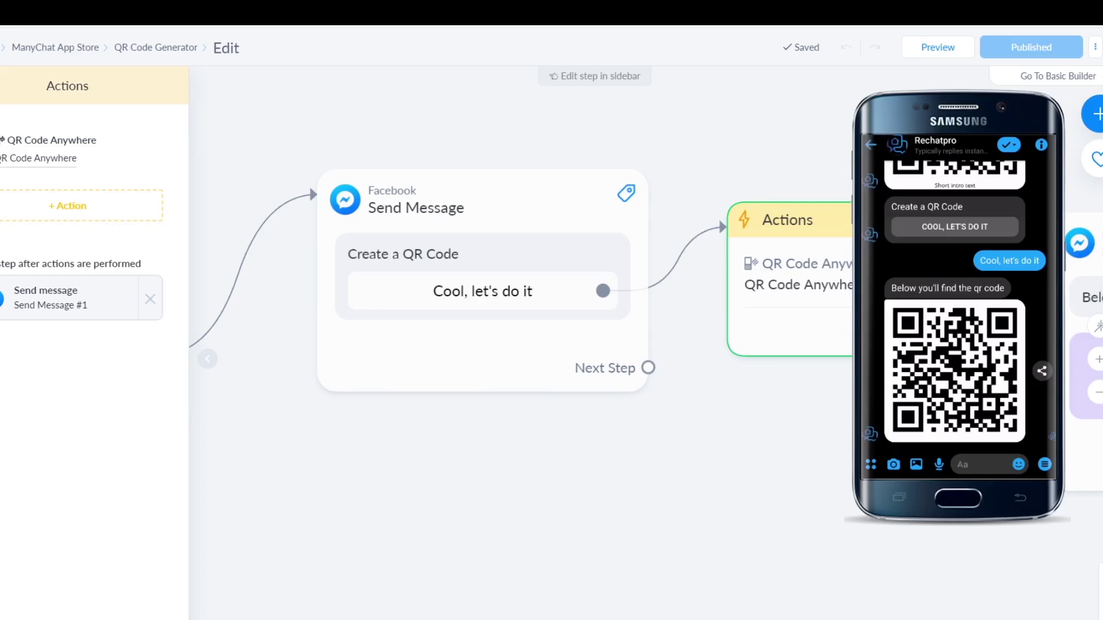
{"action": "scroll", "coordinate": [697, 412], "scroll_direction": "right", "scroll_amount": 7}
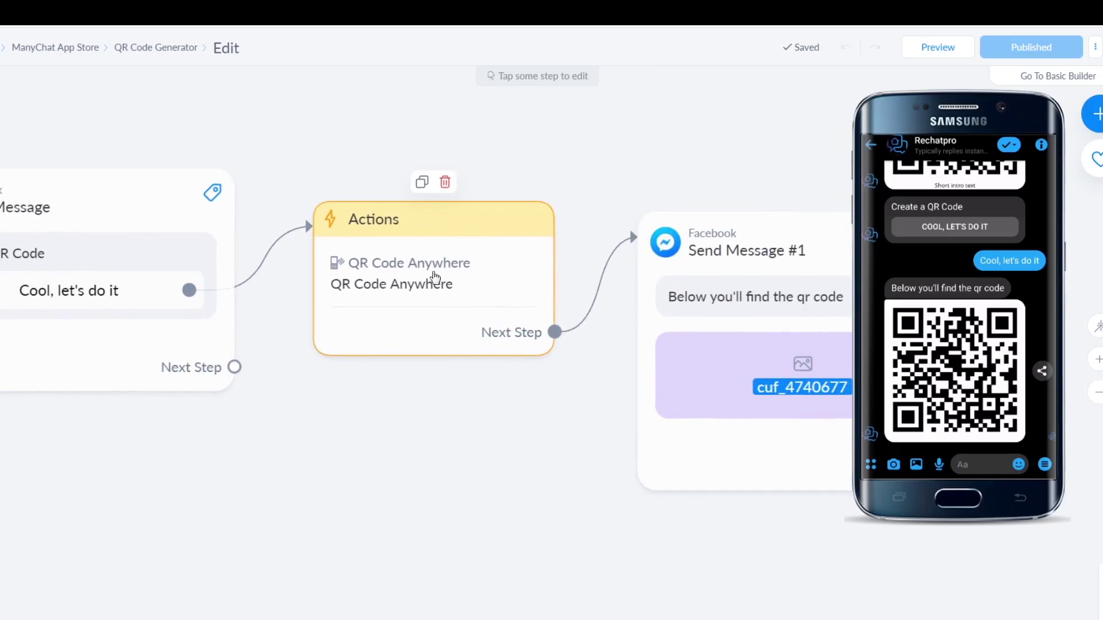
{"action": "left_click", "coordinate": [434, 284]}
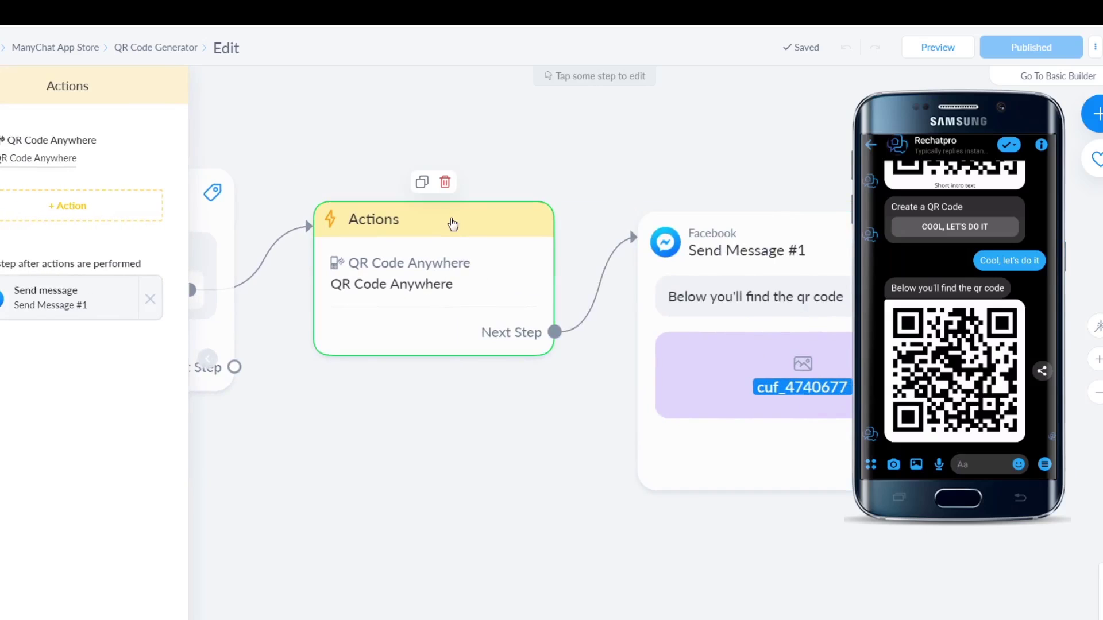
{"action": "left_click", "coordinate": [68, 159]}
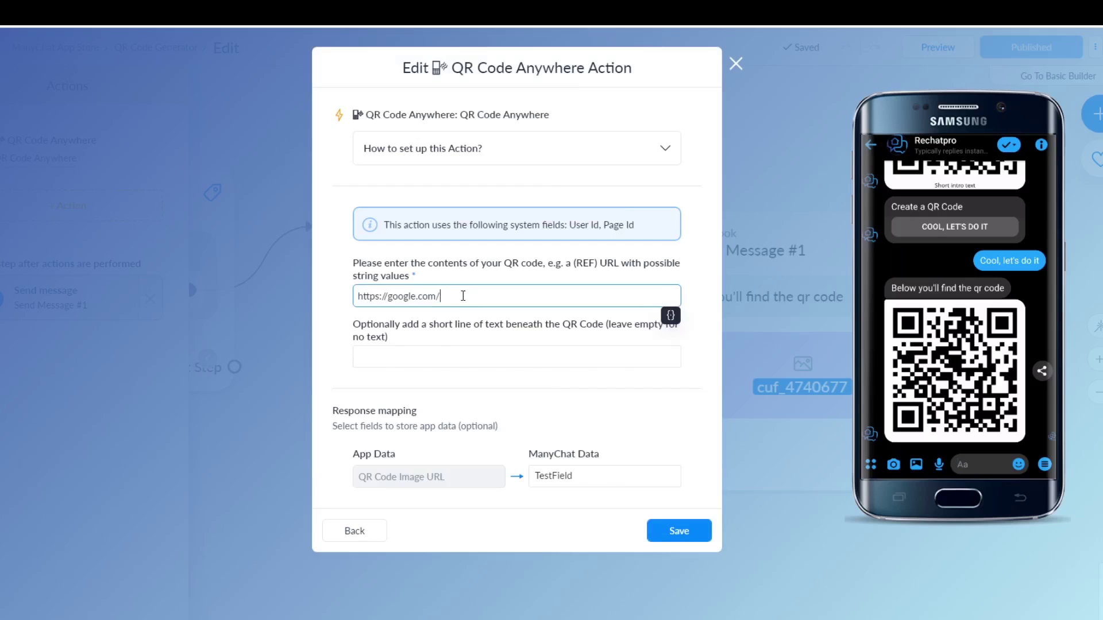
{"action": "type", "text": "{"}
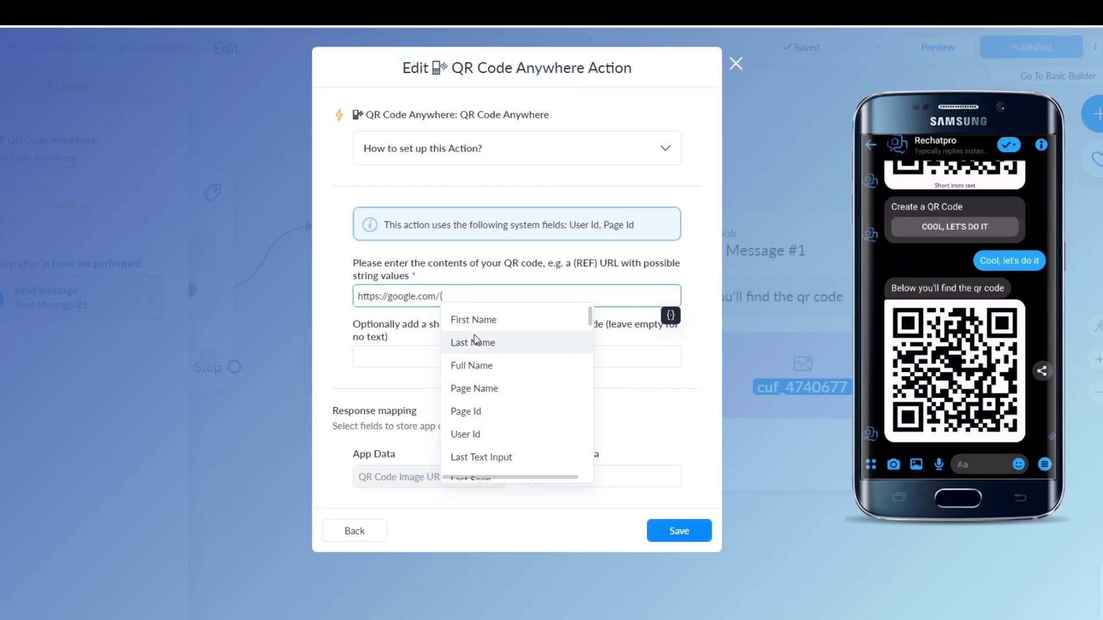
{"action": "left_click", "coordinate": [467, 321]}
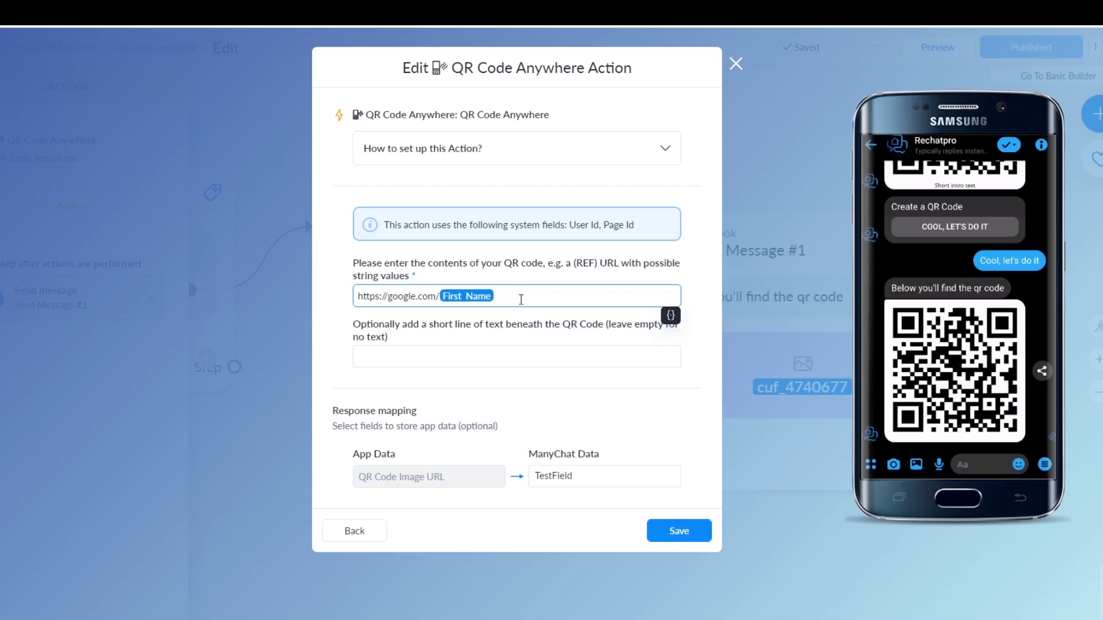
{"action": "left_click", "coordinate": [469, 328]}
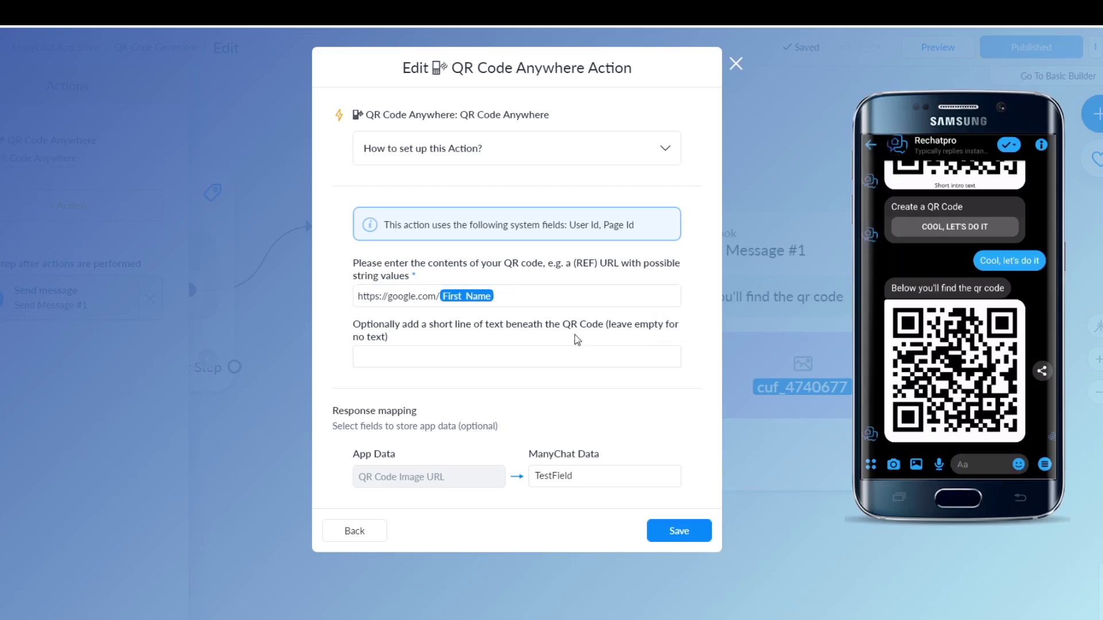